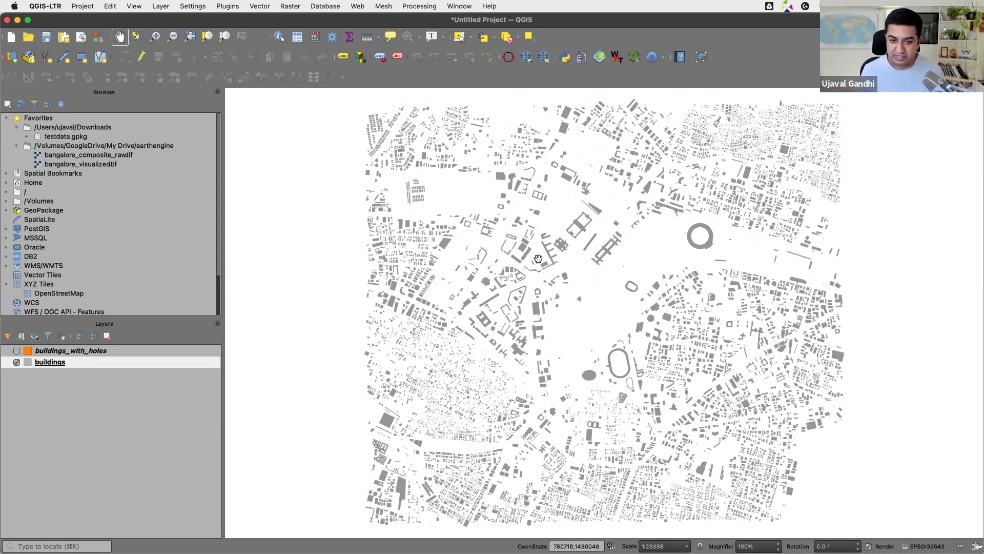
Show the buildings_with_holes layer over the building footprints with inner courtyards near the map's centre
scroll(538, 258, up, 1)
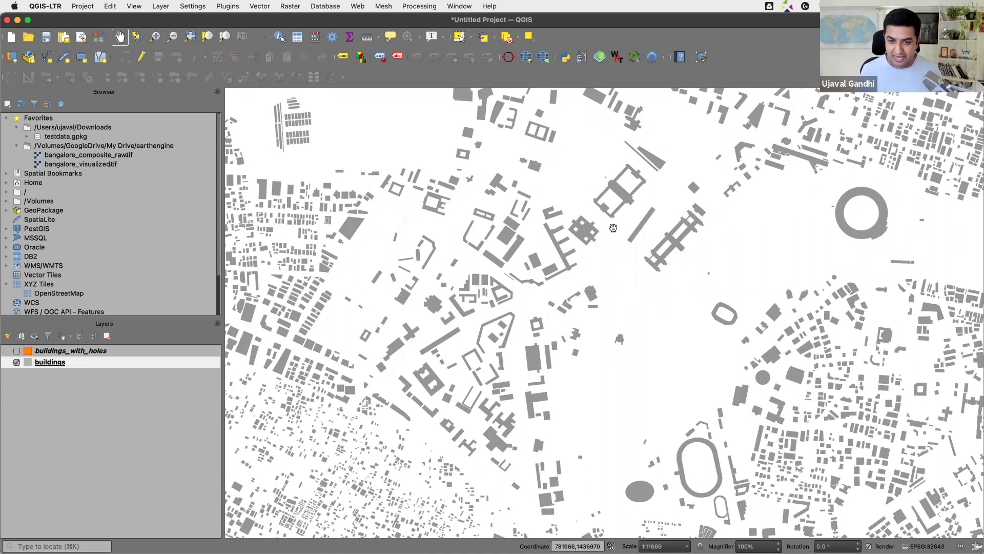
scroll(575, 236, up, 1)
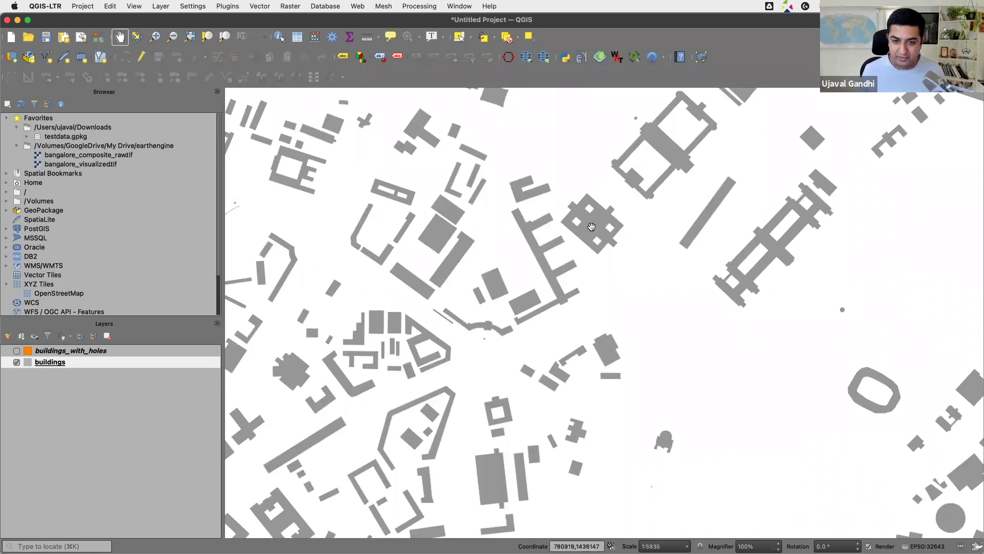
click(17, 351)
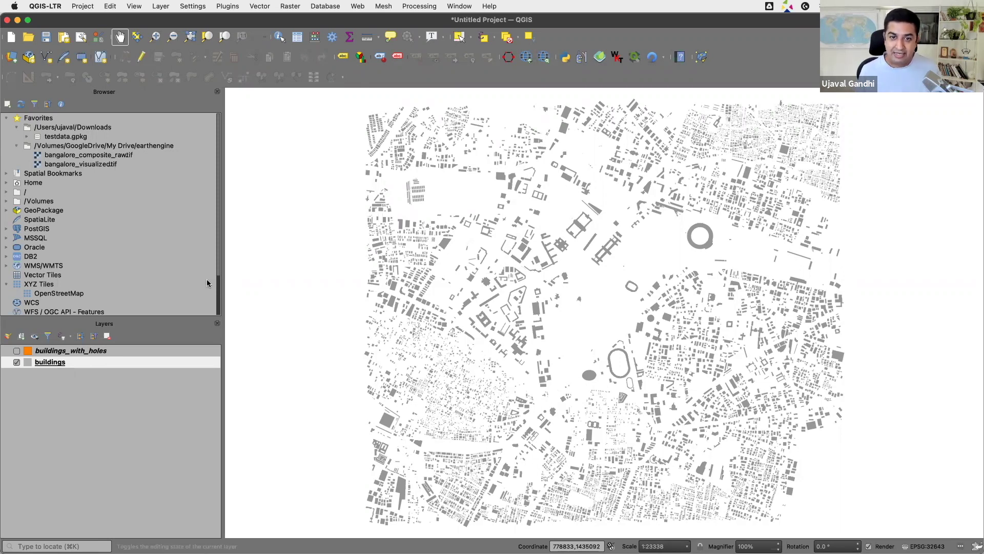
Select the features of the buildings layer matching the expression num_interior_rings($geometry) > 0
click(480, 38)
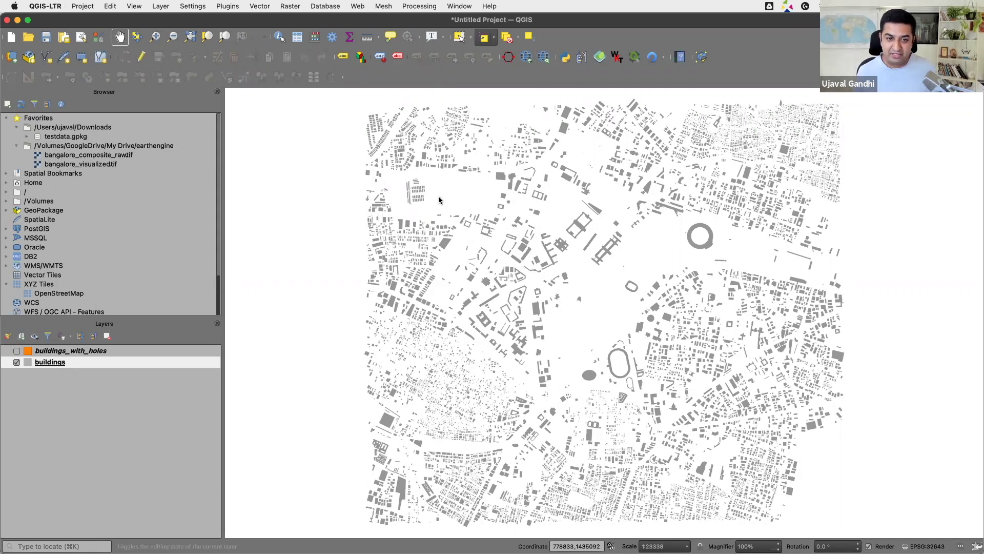
text(num)
key(Down)
key(Return)
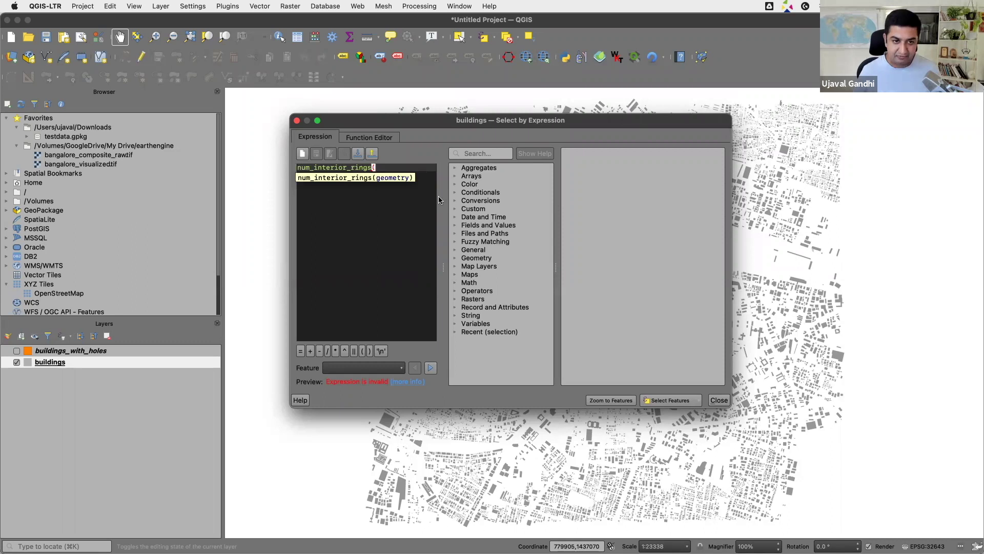
text(($)
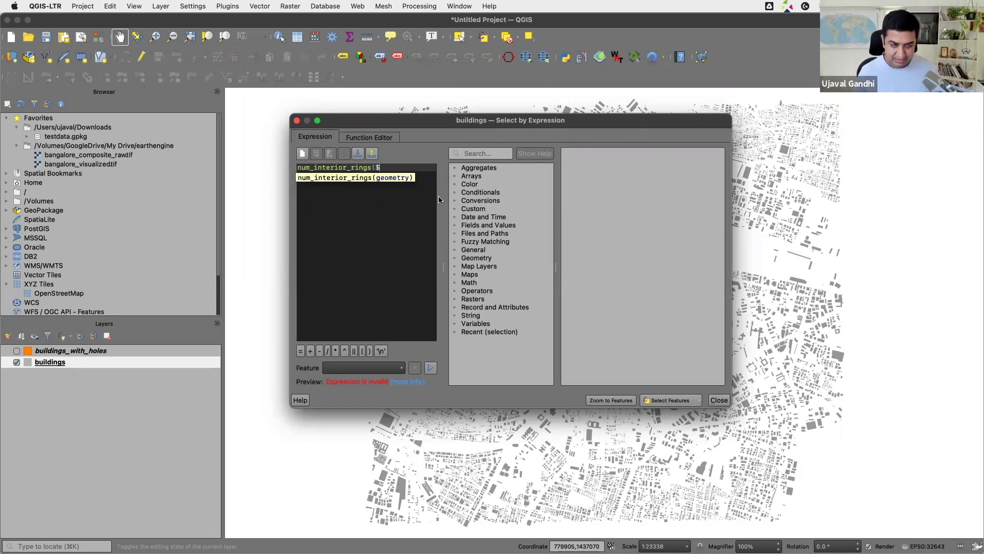
text(geometry))
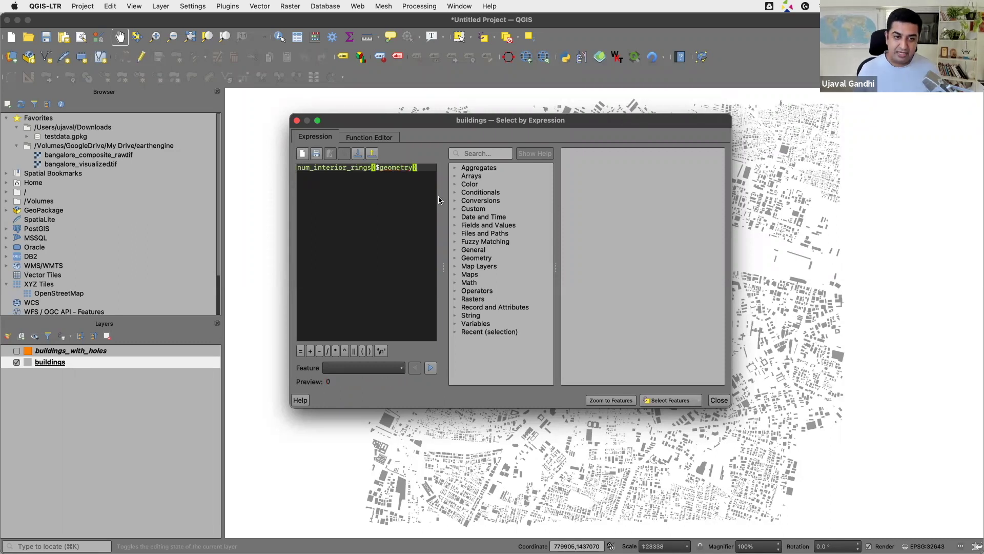
text( > 0)
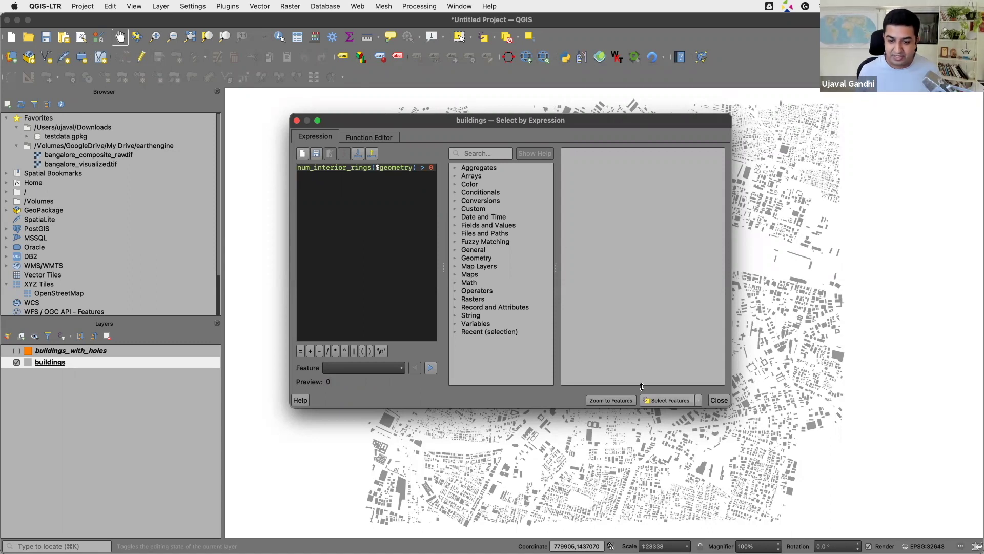
click(684, 400)
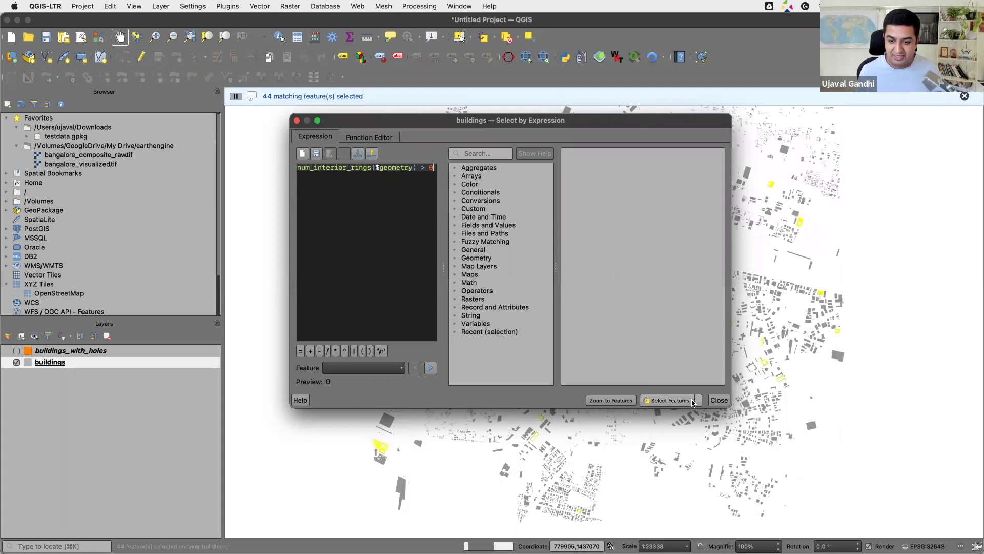
click(718, 400)
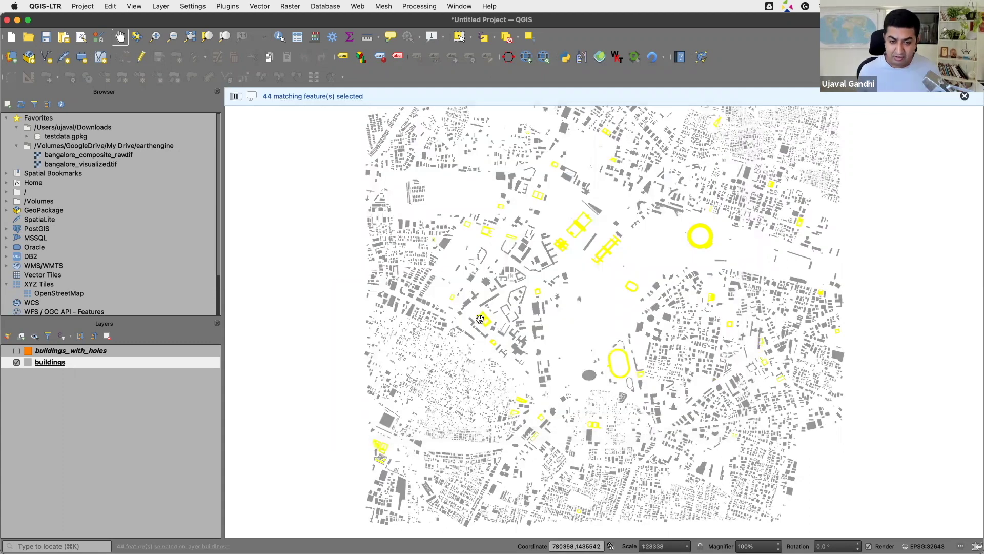
Inspect the selected ring-shaped buildings around the large oval stadium, and clear the feature selection
scroll(479, 319, up, 2)
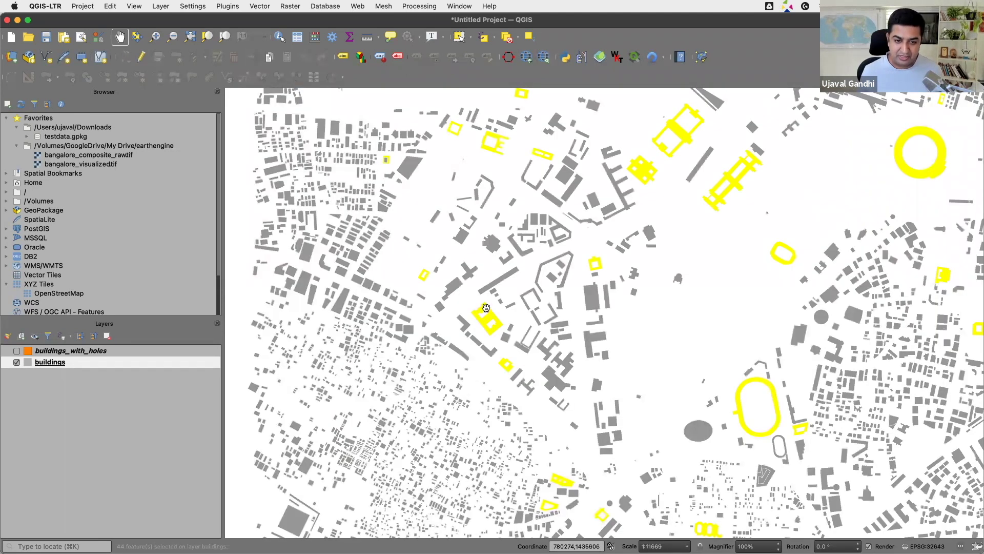
click(659, 251)
scroll(614, 389, up, 1)
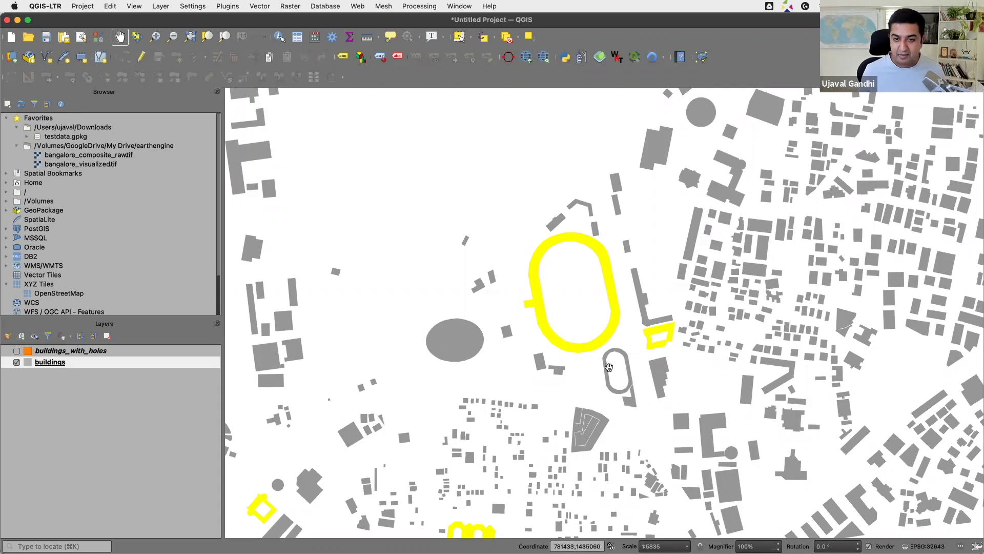
scroll(609, 366, down, 1)
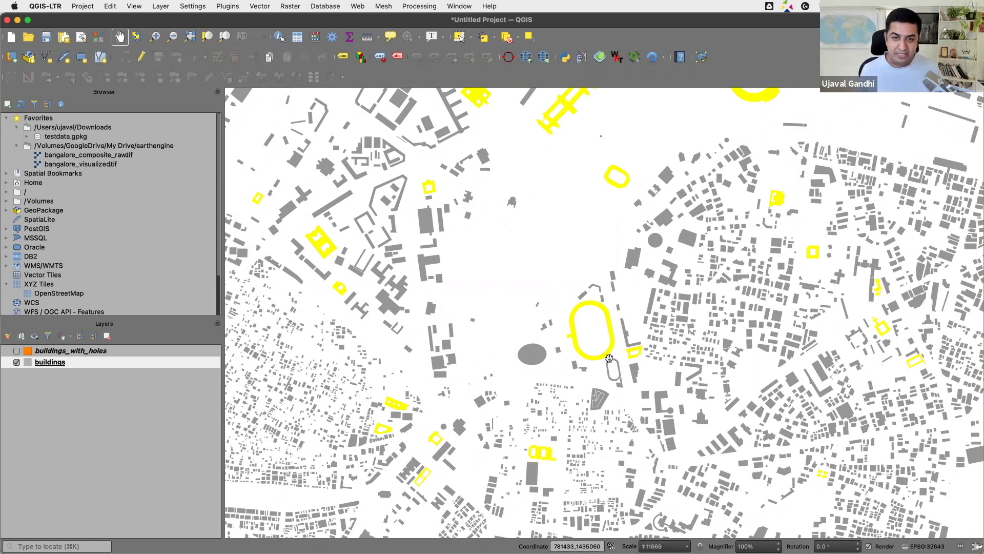
click(515, 45)
click(515, 50)
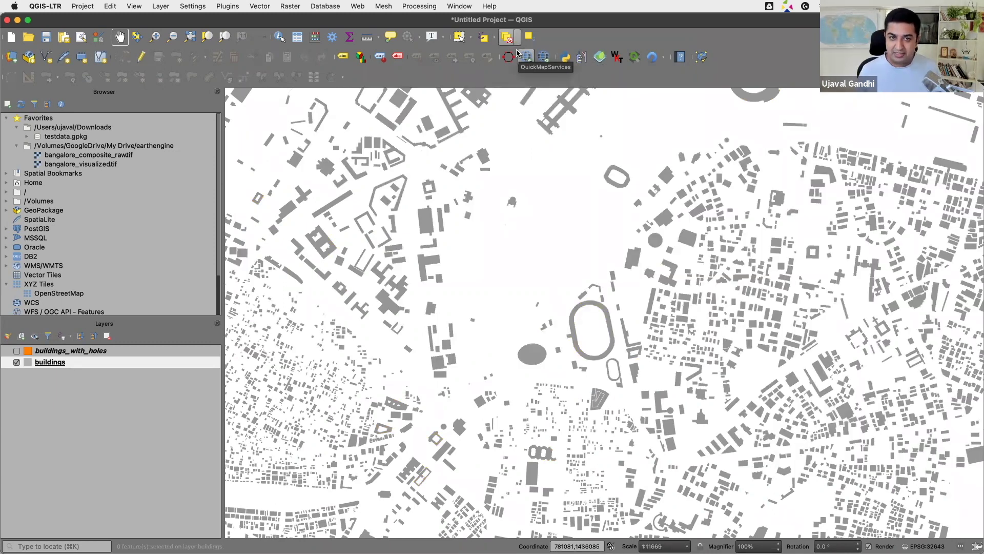
Run Multipart to singleparts on the buildings layer with a temporary layer as output
click(419, 6)
click(425, 21)
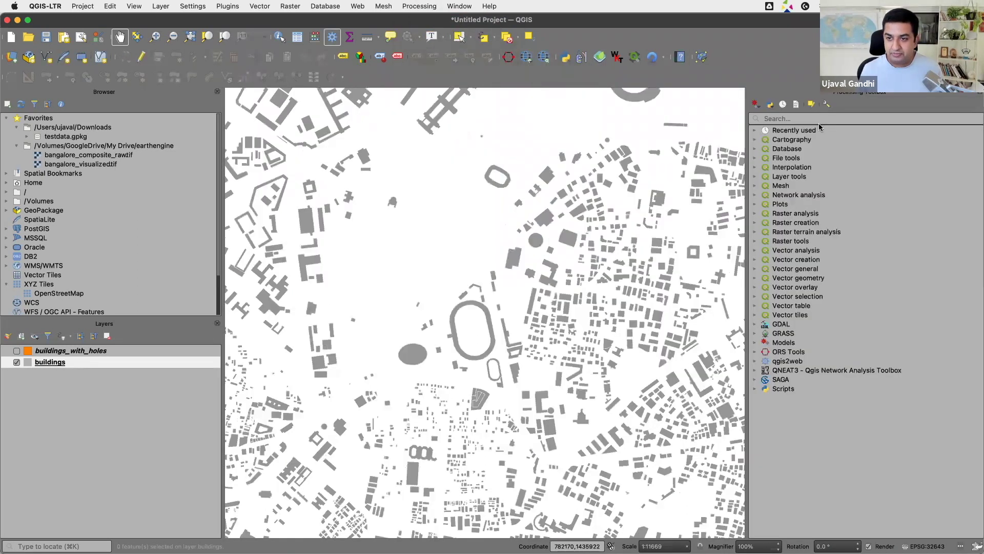
click(816, 119)
text(multi)
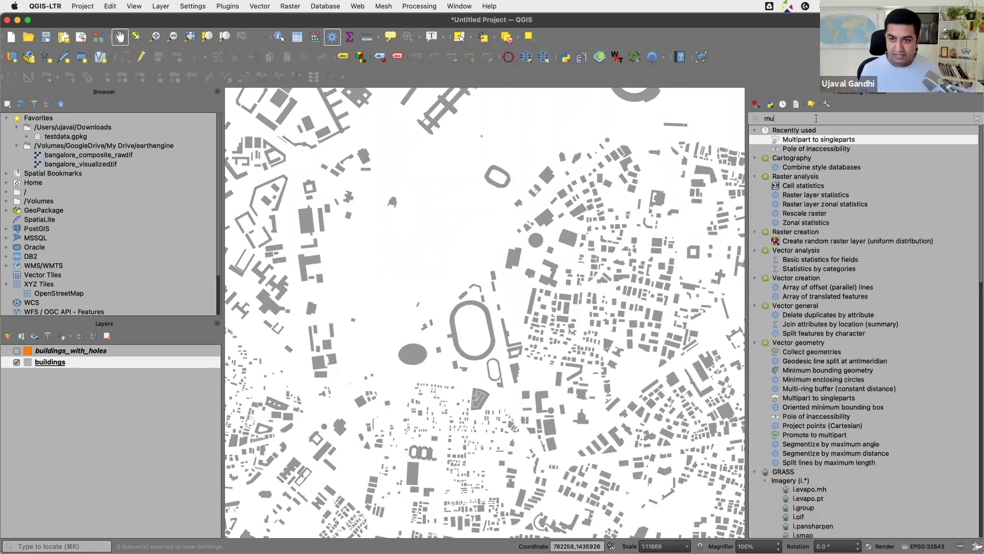
double_click(826, 139)
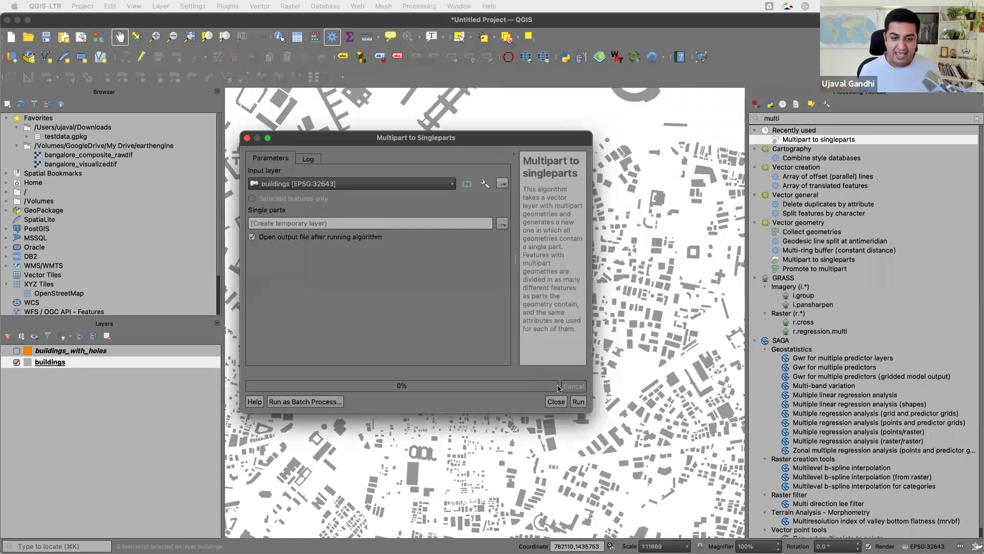
click(578, 400)
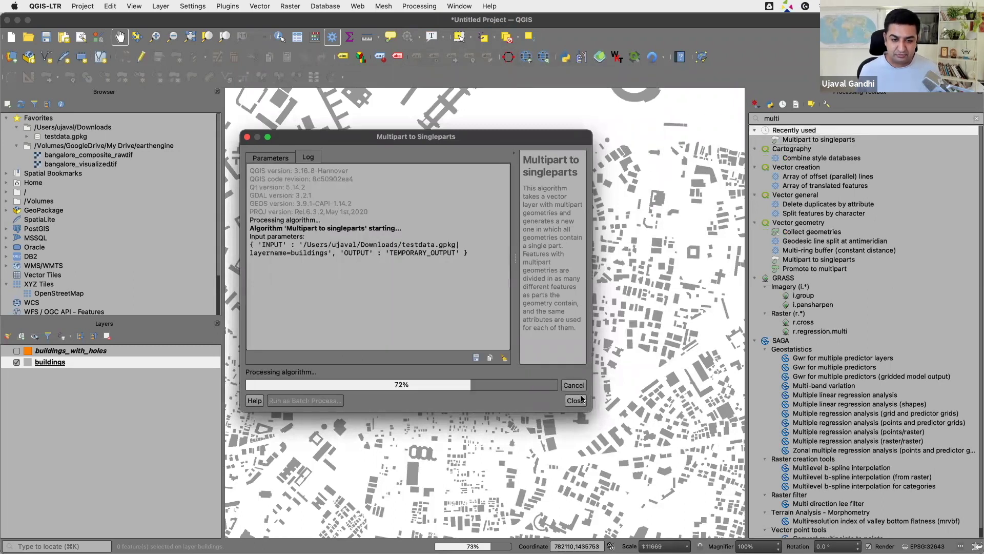
click(508, 400)
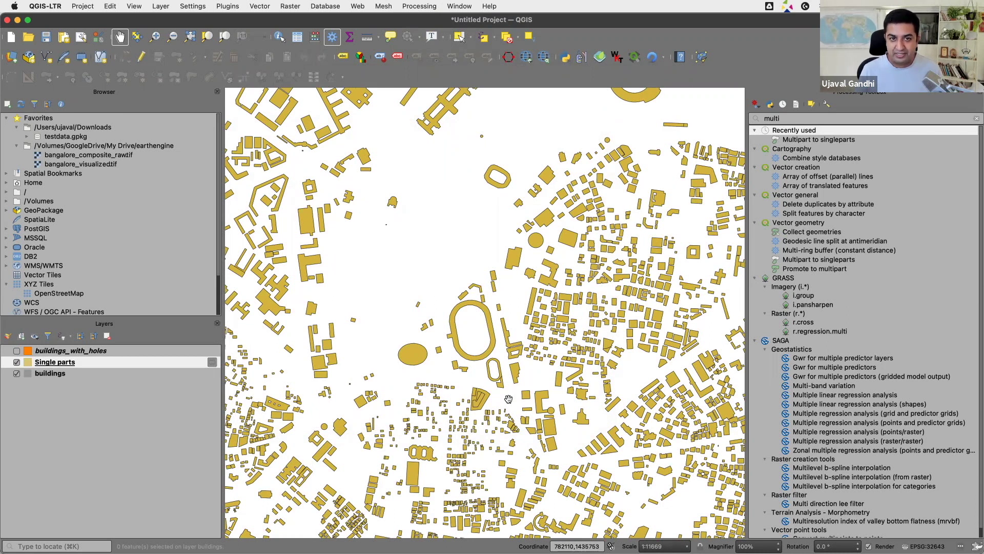
Test-select one building part at the small oval ring in the Single parts layer, and clear the selection
click(459, 36)
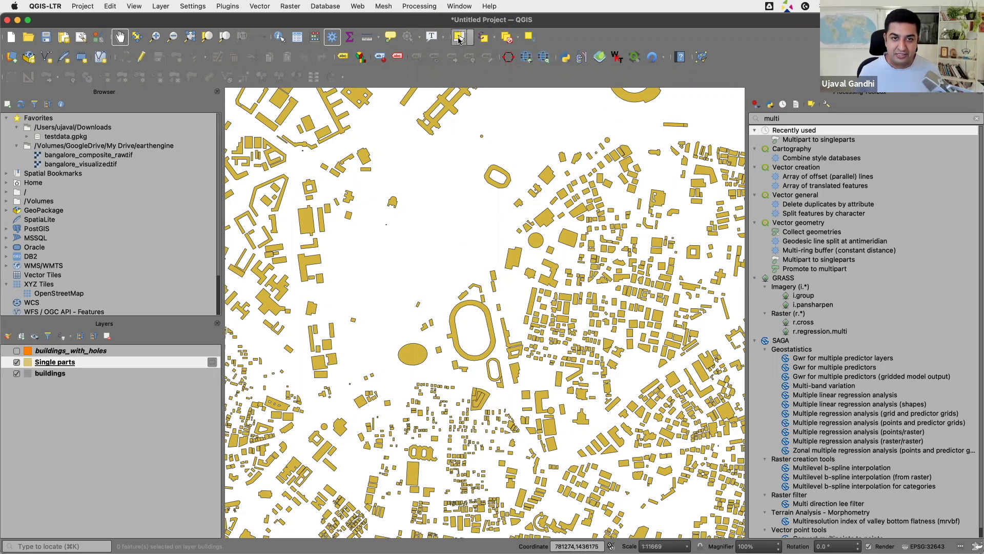
click(493, 368)
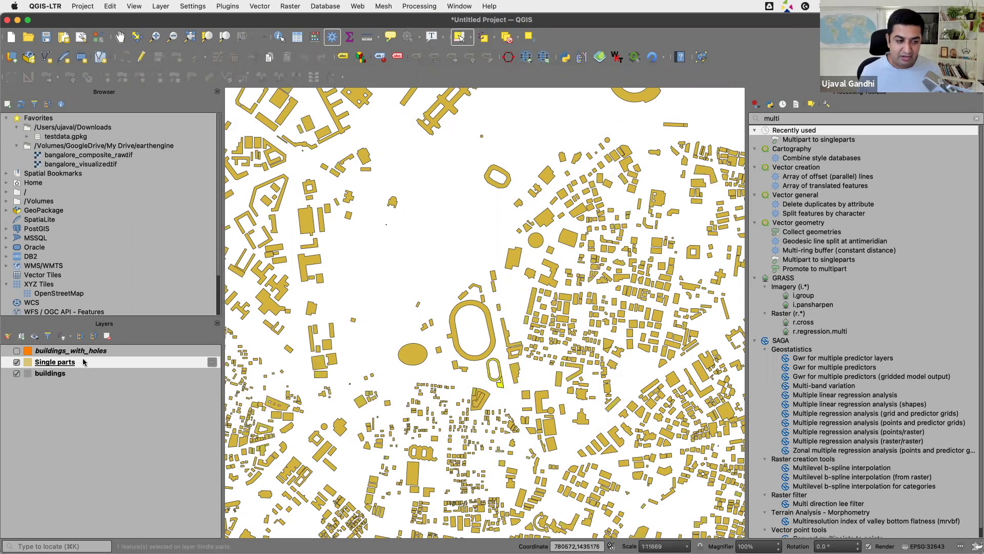
click(516, 42)
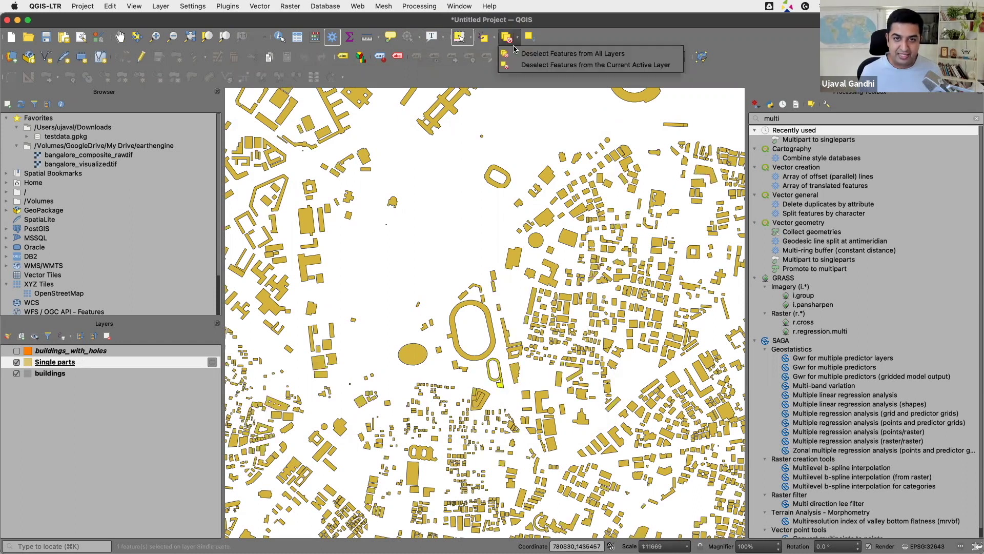
Select the Single parts features matching num_interior_rings($geometry) > 0, and clear the processing tool search
click(484, 38)
click(483, 38)
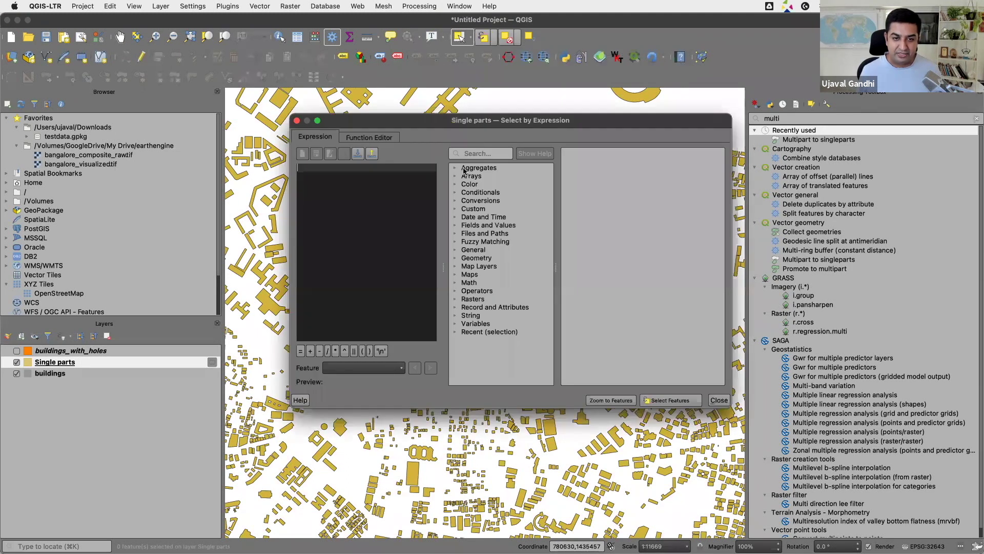
text(num)
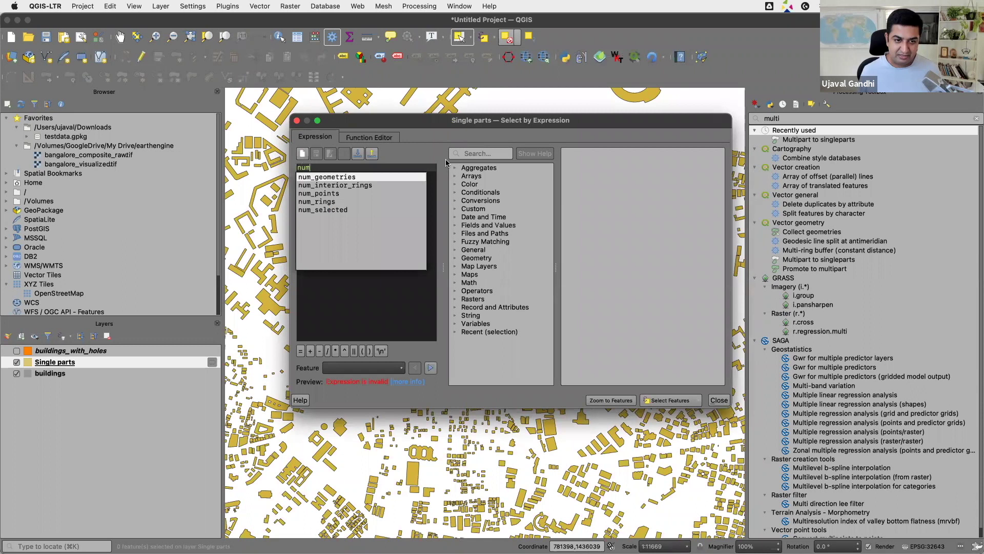
key(Down)
key(Return)
text(()
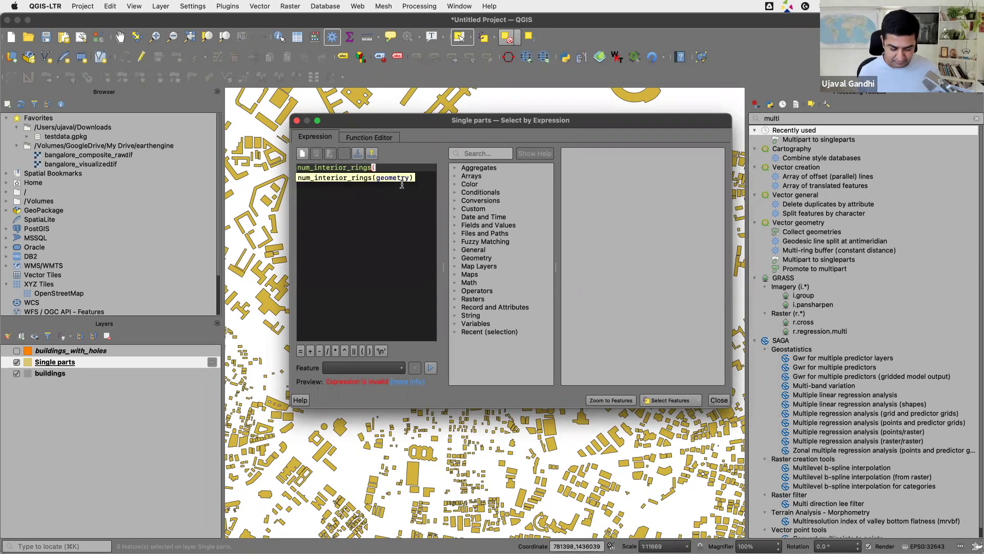
text($geometry) > 0)
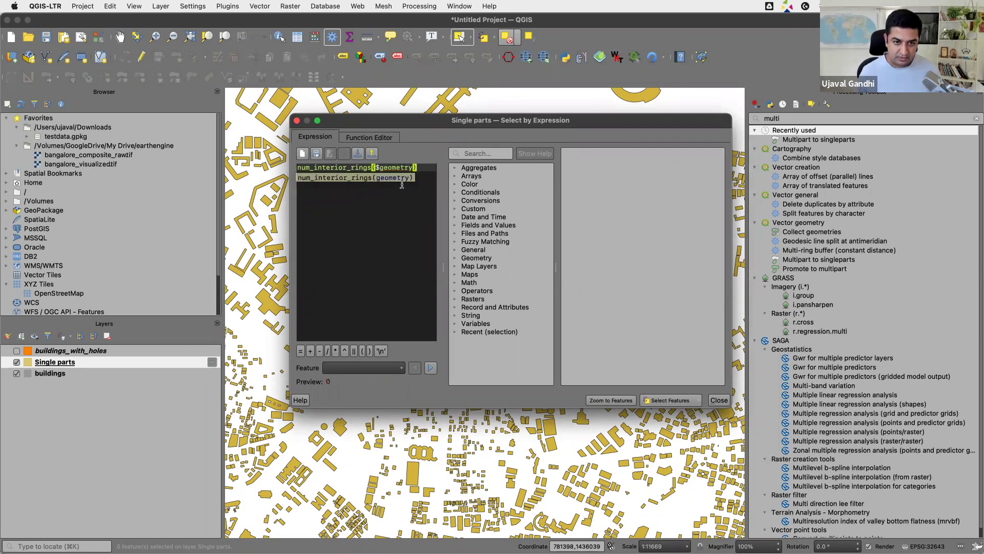
click(672, 400)
key(Escape)
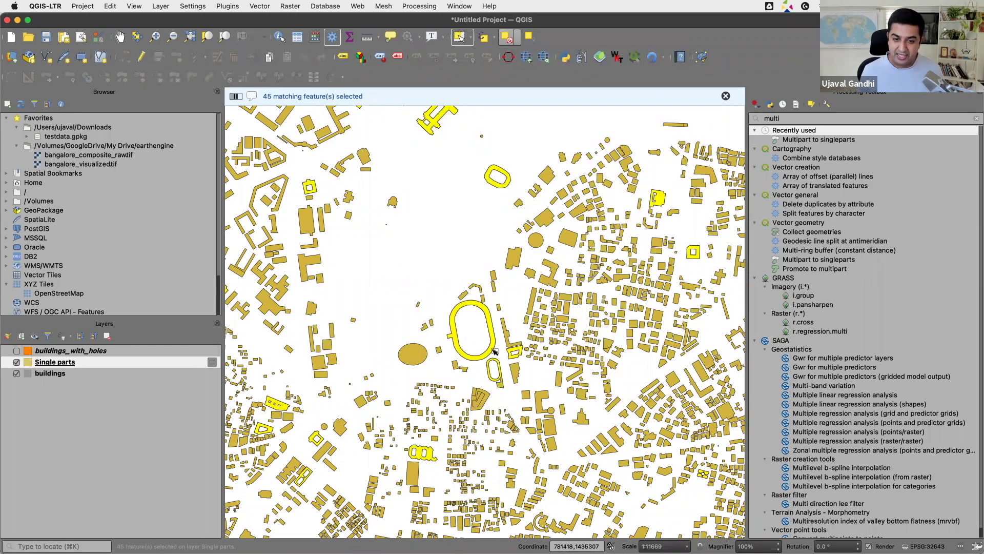
scroll(502, 374, up, 1)
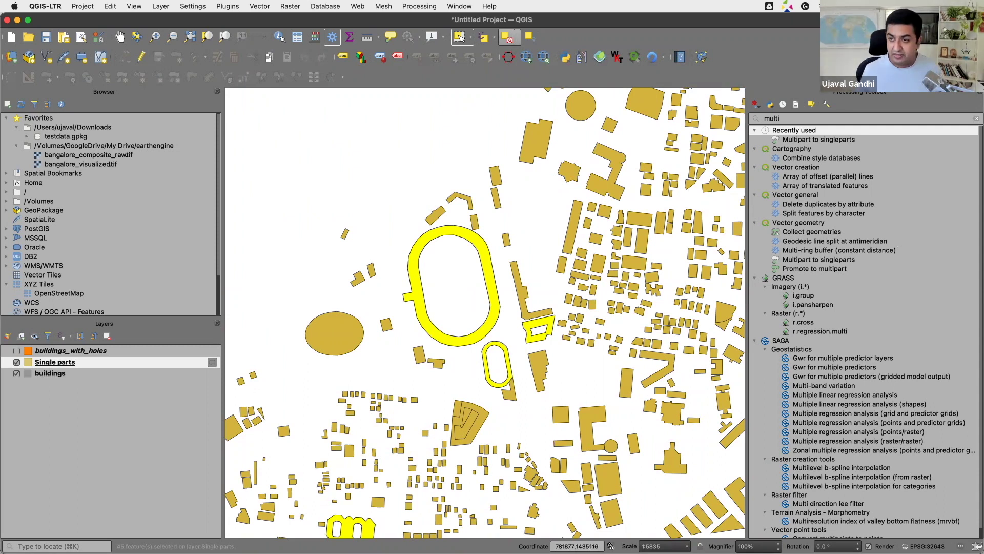
click(977, 120)
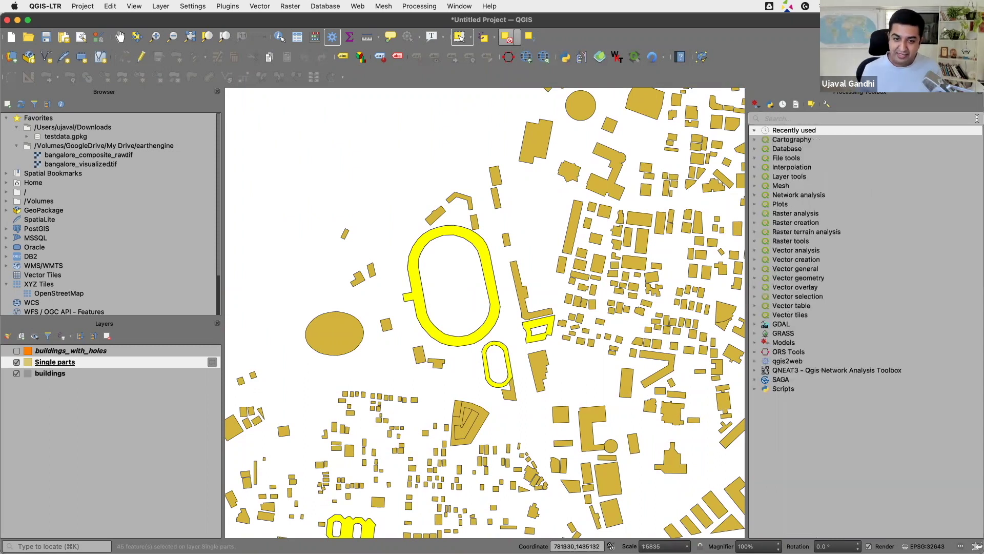
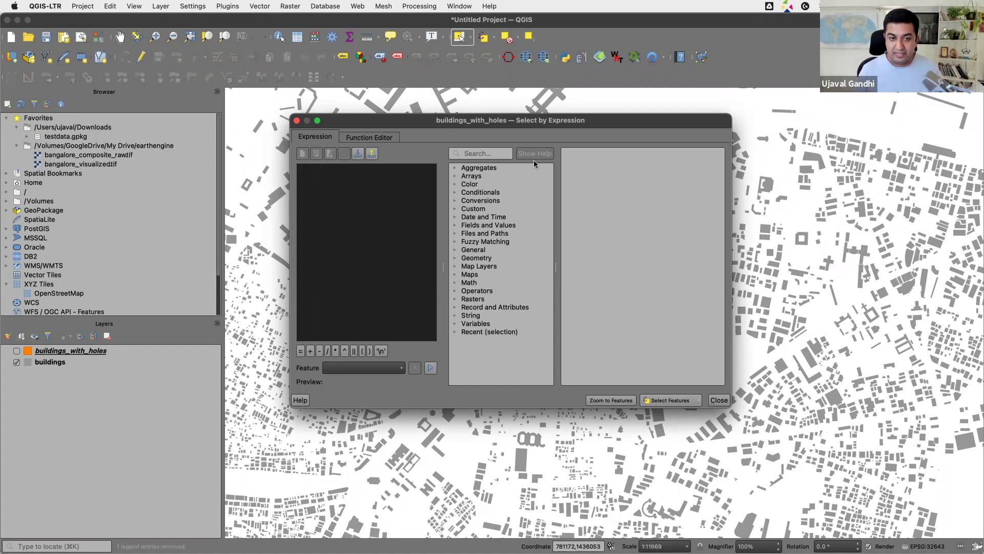
Look up the array_foreach function's help in the expression builder for buildings_with_holes, and clear the search
click(496, 150)
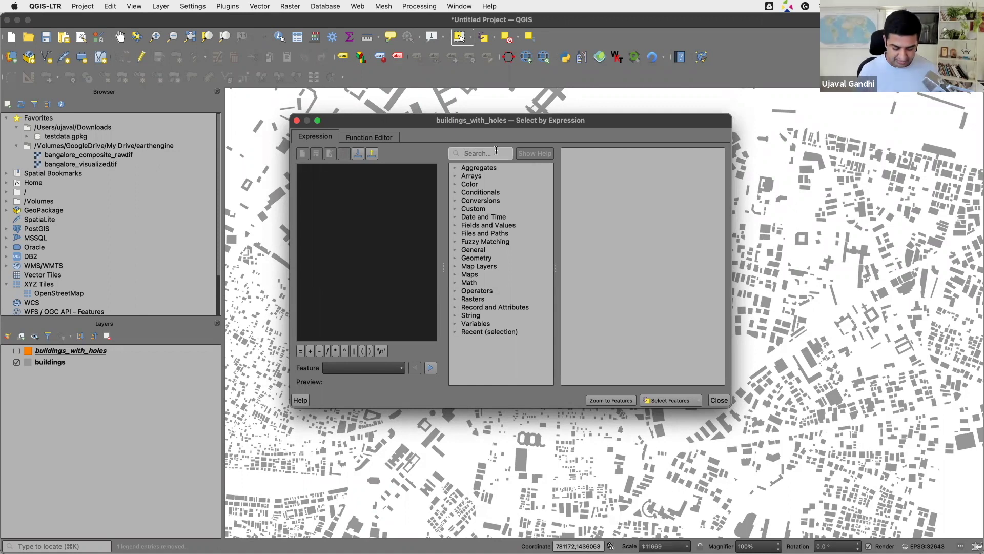
text(array_fore)
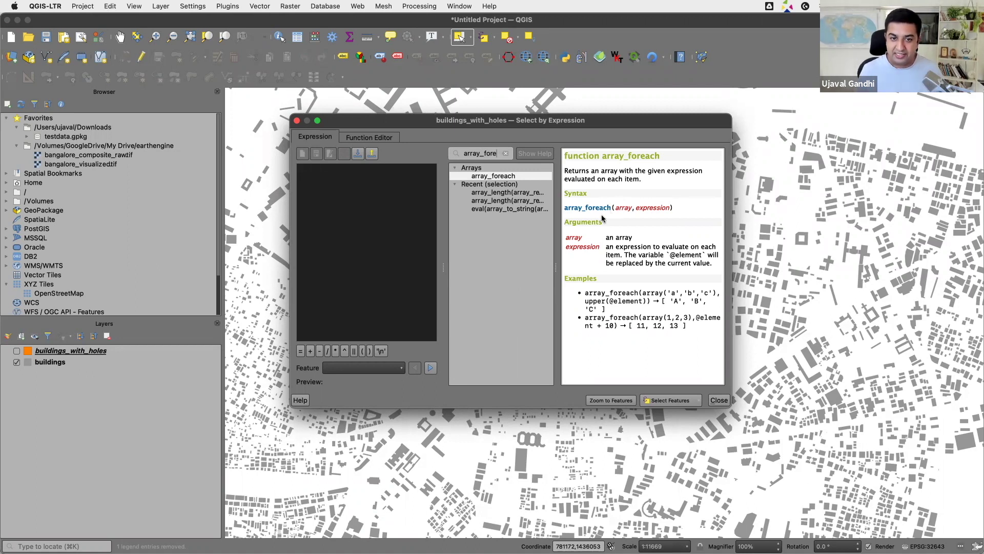
click(505, 153)
Begin the expression with generate_series(1, and look up the num_geometries function's help
click(393, 210)
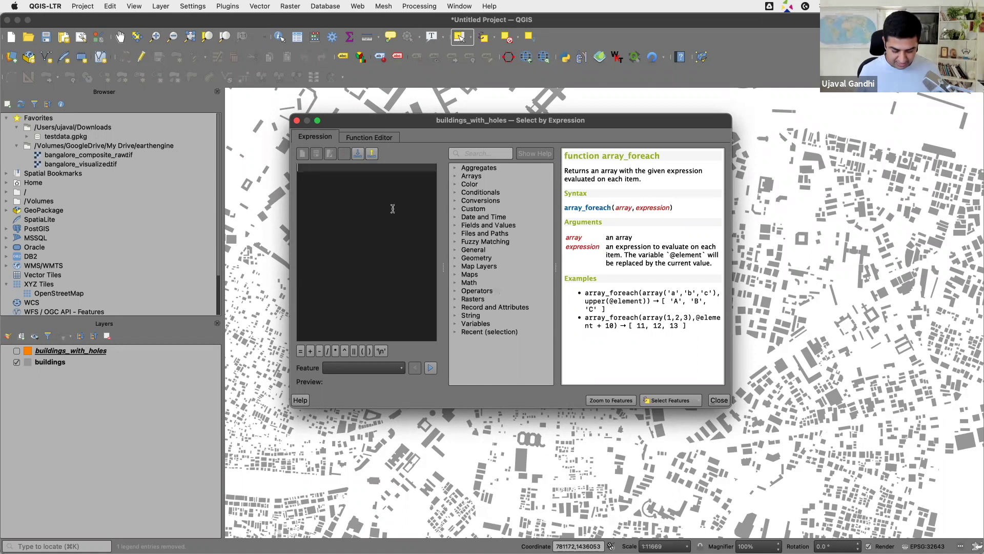
text(generate_series)
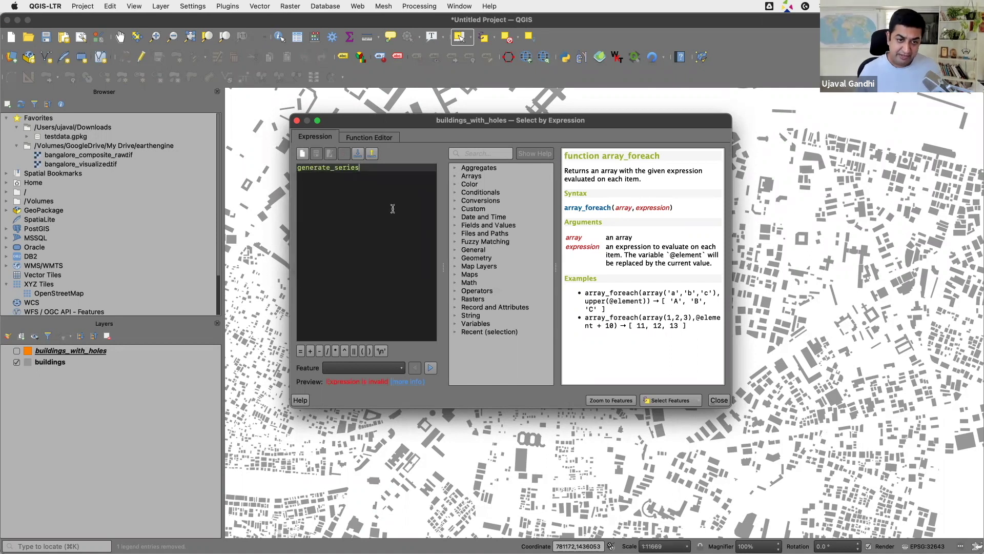
text((1,)
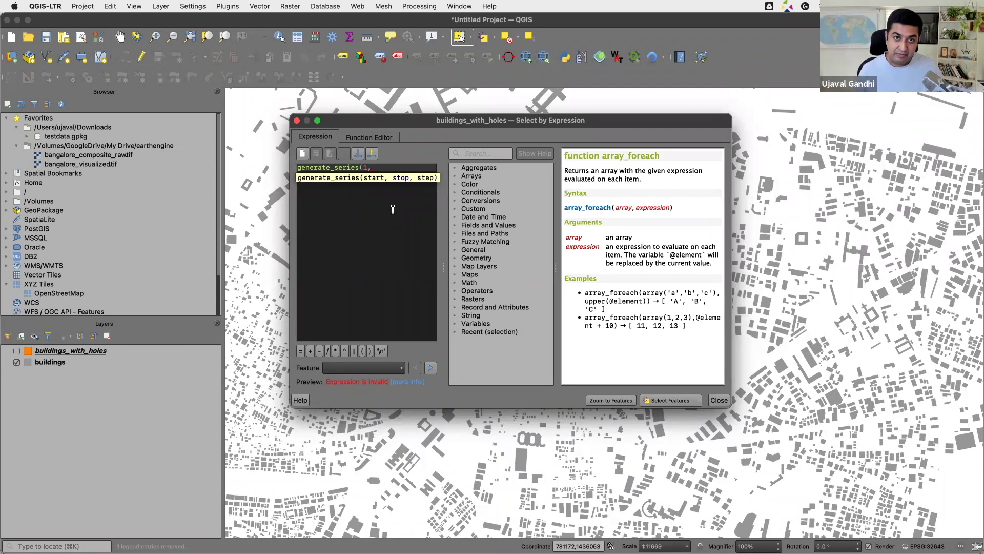
click(489, 151)
text(num_geo)
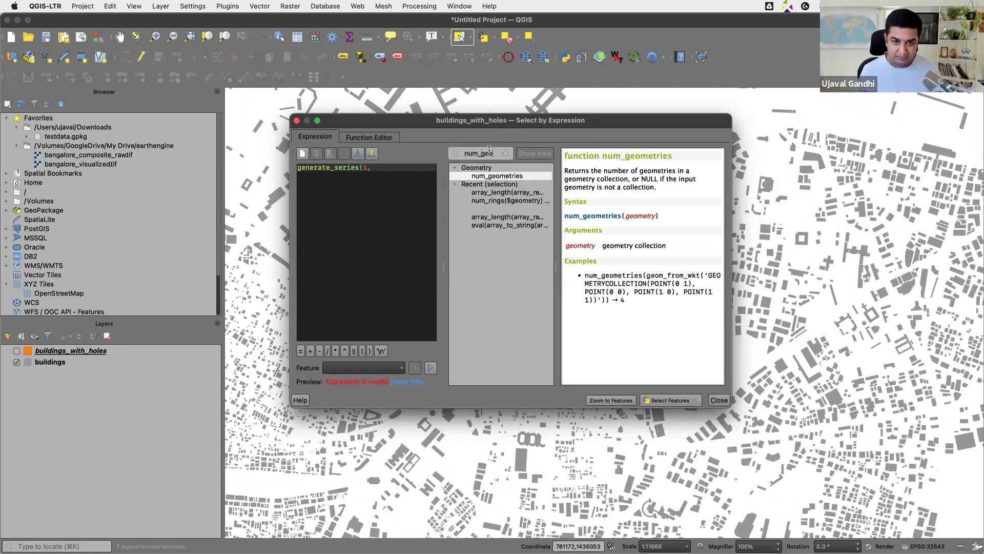
Complete the expression as generate_series(1, num_geometries($geometry))
click(382, 170)
text(num_ge4o)
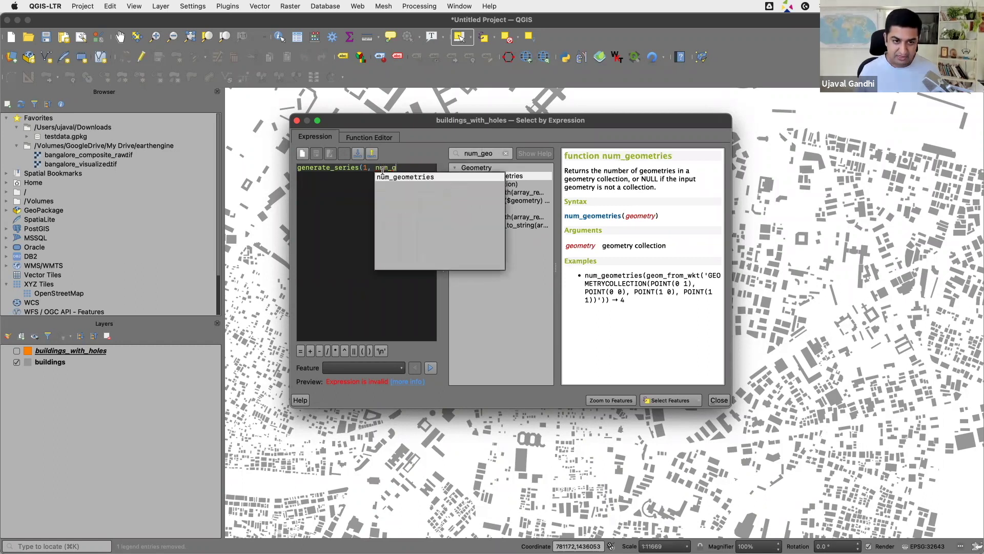
key(BackSpace)
key(BackSpace)
text(o)
key(Return)
text(($g)
key(BackSpace)
key(BackSpace)
key(BackSpace)
key(BackSpace)
key(BackSpace)
key(BackSpace)
key(BackSpace)
key(BackSpace)
key(BackSpace)
key(BackSpace)
key(BackSpace)
key(BackSpace)
key(BackSpace)
key(BackSpace)
key(BackSpace)
key(BackSpace)
key(BackSpace)
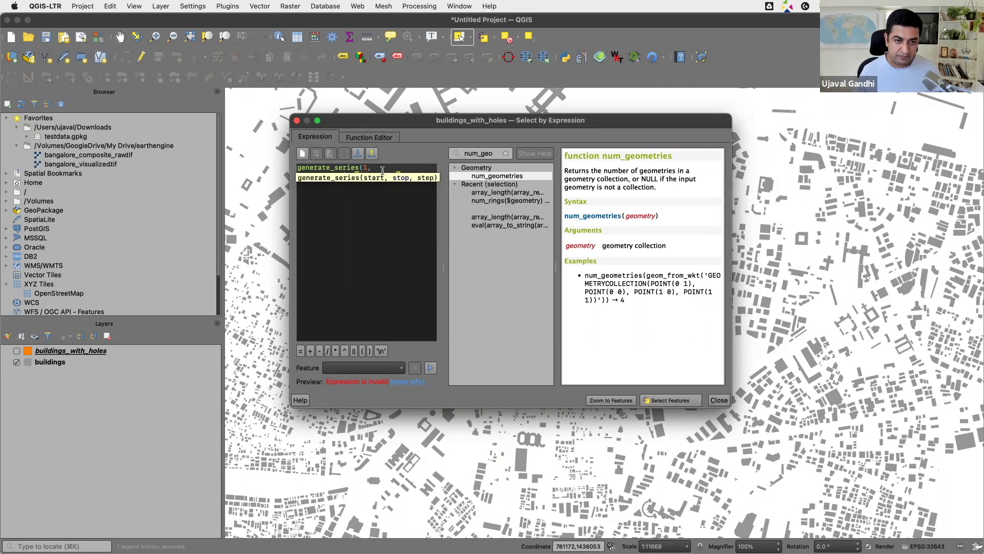
text(num_geometries($geometry)))
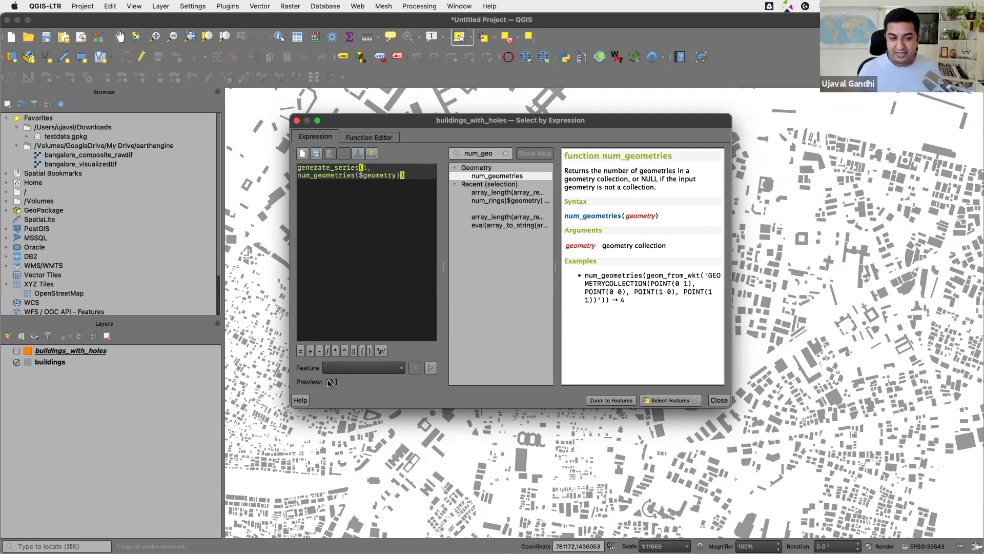
key(Up)
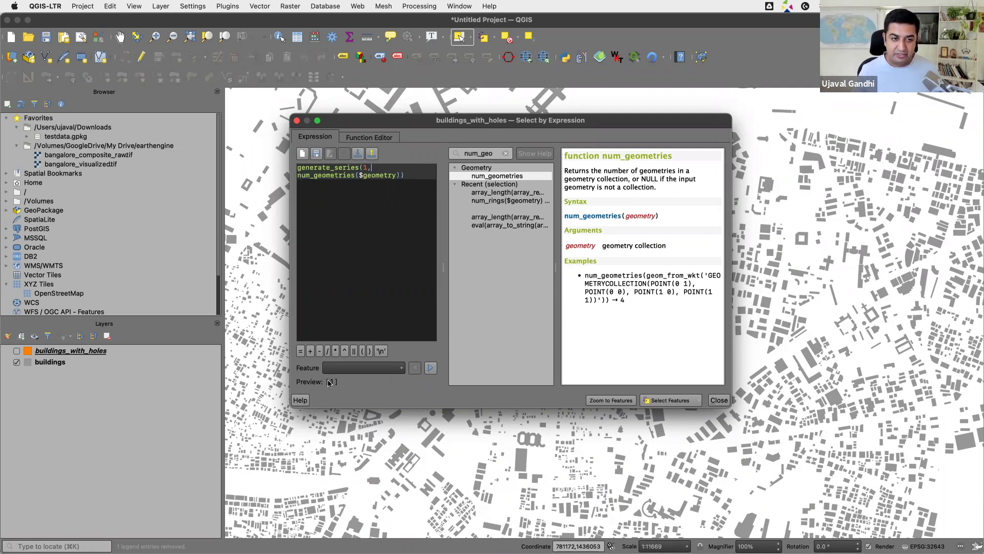
key(Down)
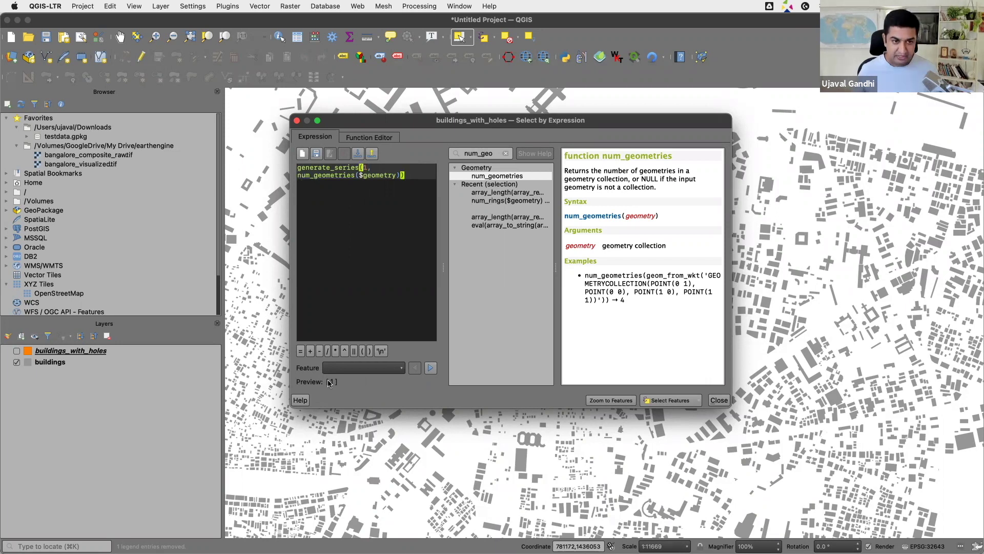
click(298, 171)
text(array_)
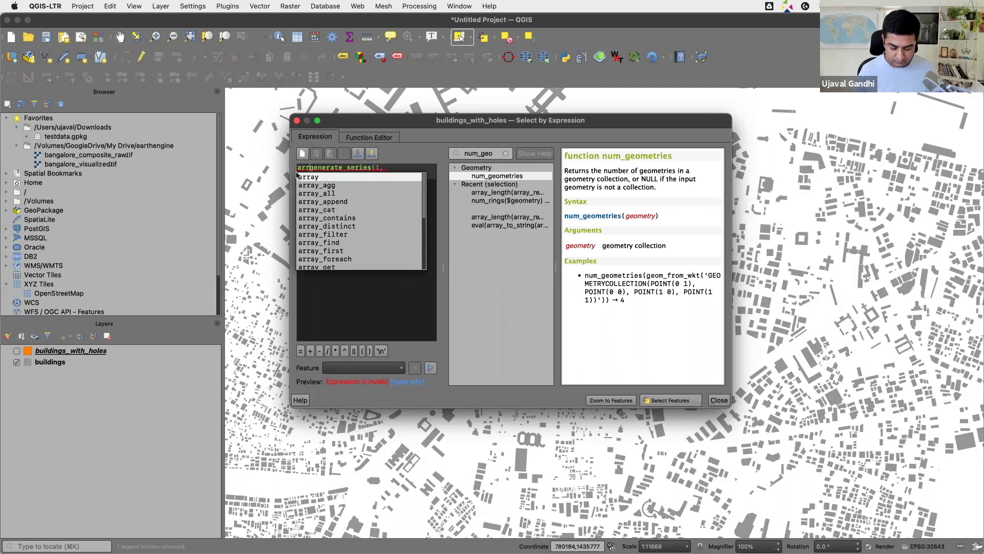
text(foreach()
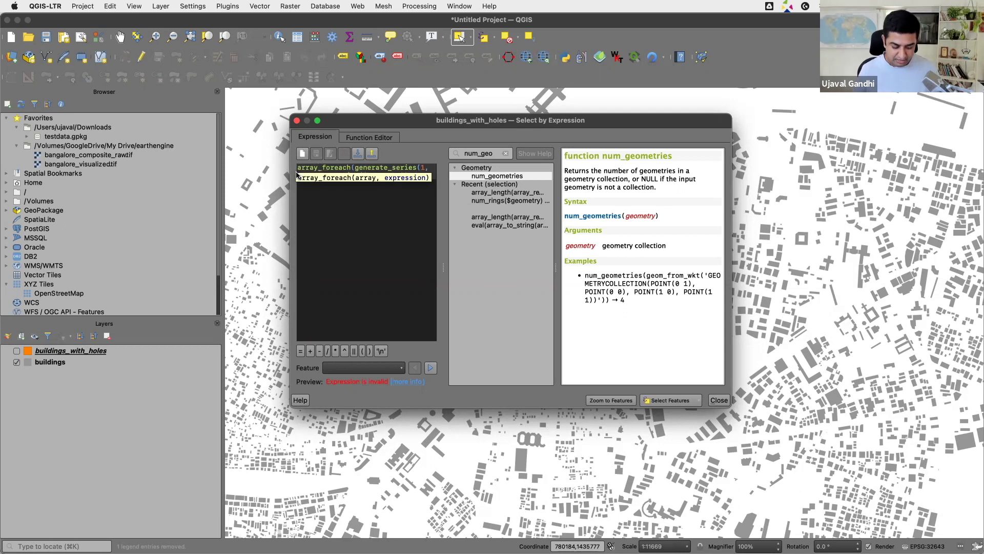
key(super+Right)
text(, @element))
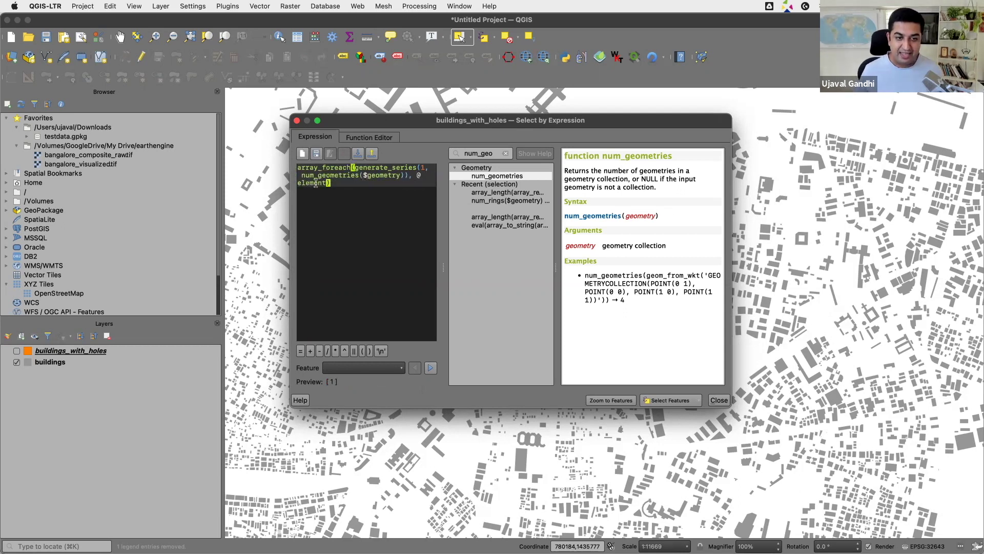
click(316, 182)
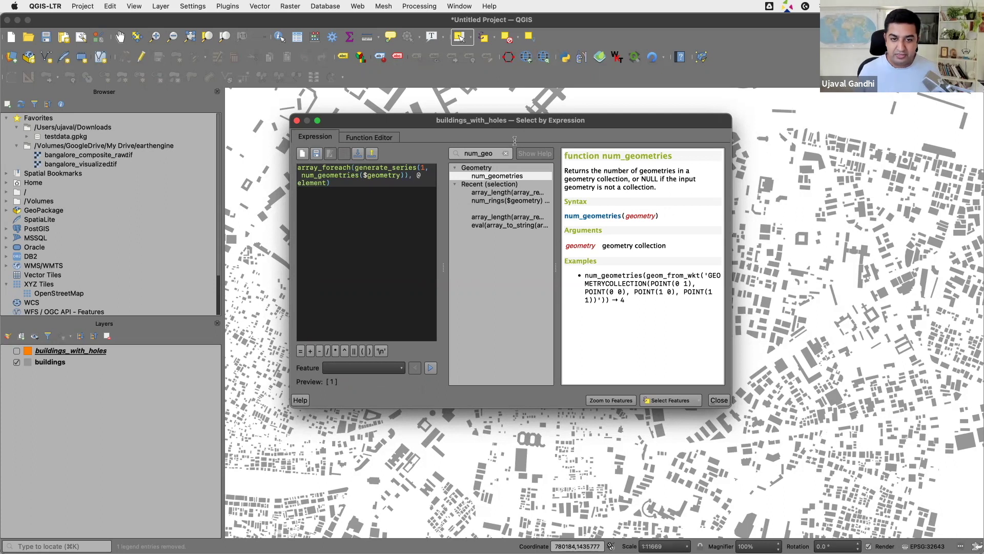
click(505, 154)
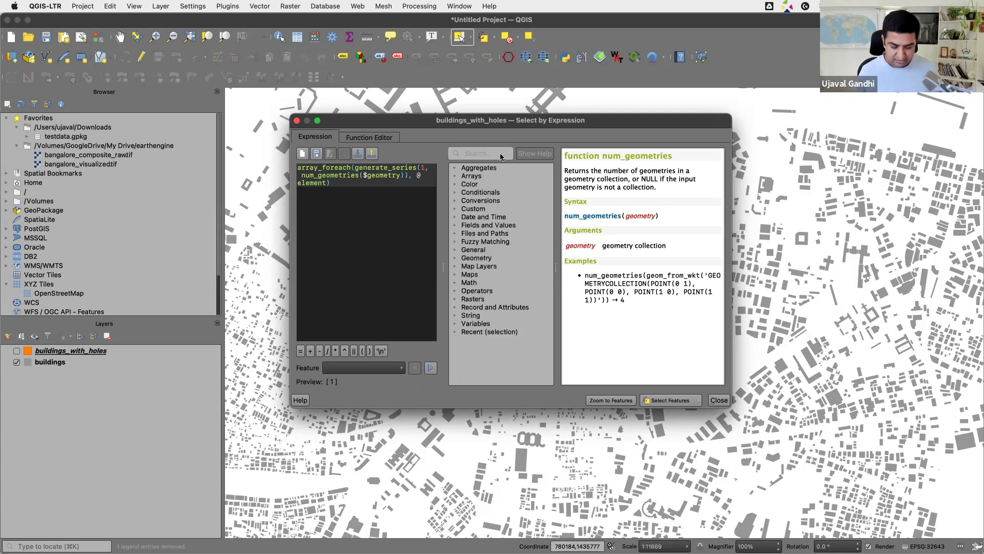
text(geome)
click(500, 201)
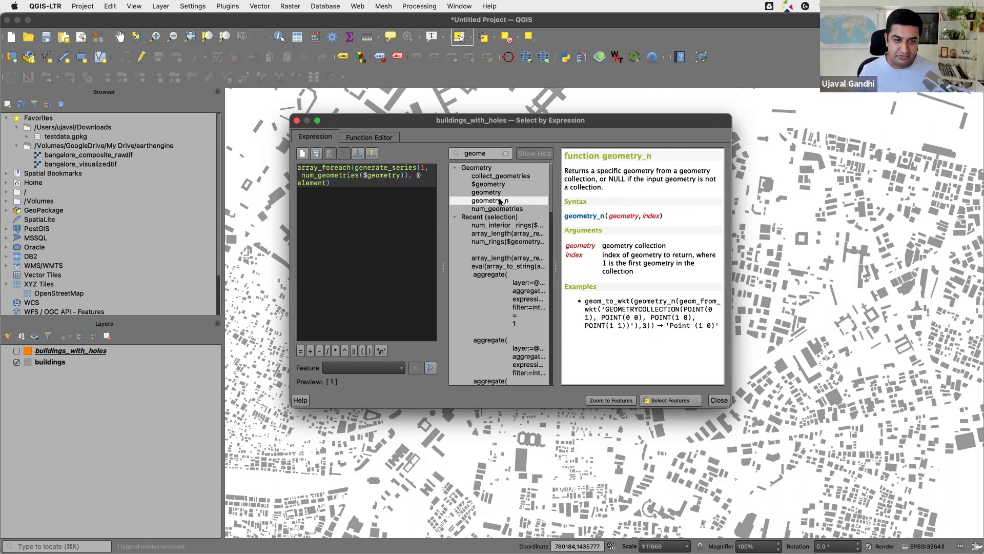
click(416, 175)
text(geome)
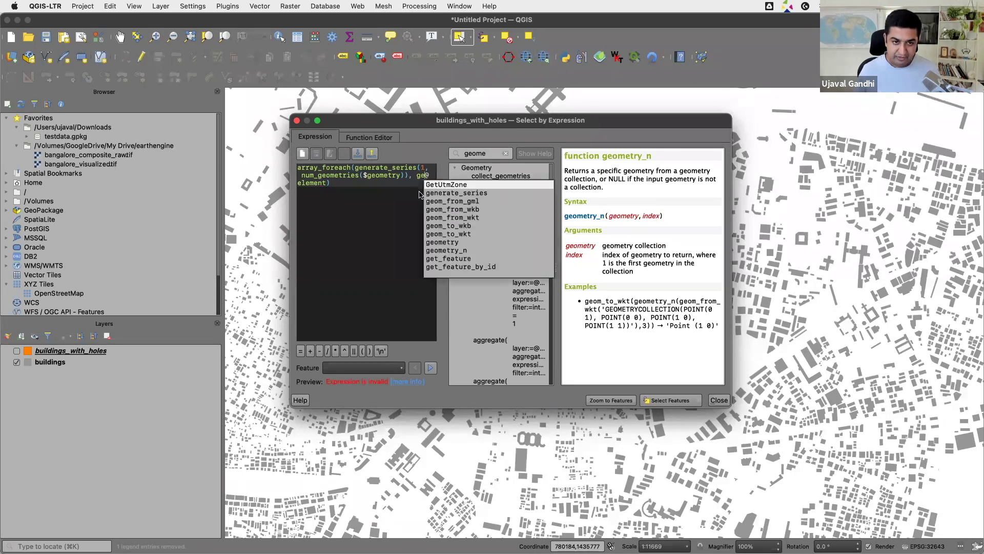
key(Down)
key(Return)
text(()
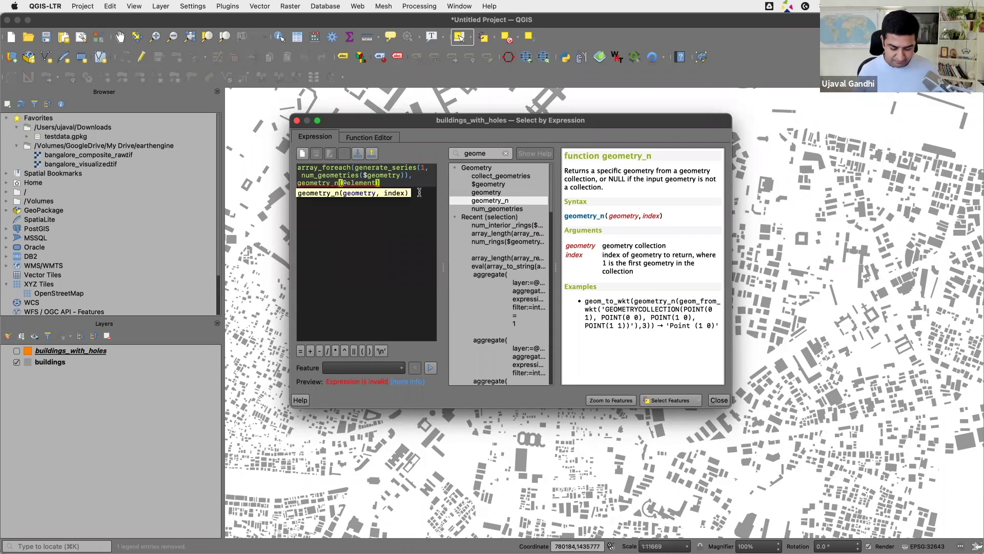
text($geometry,)
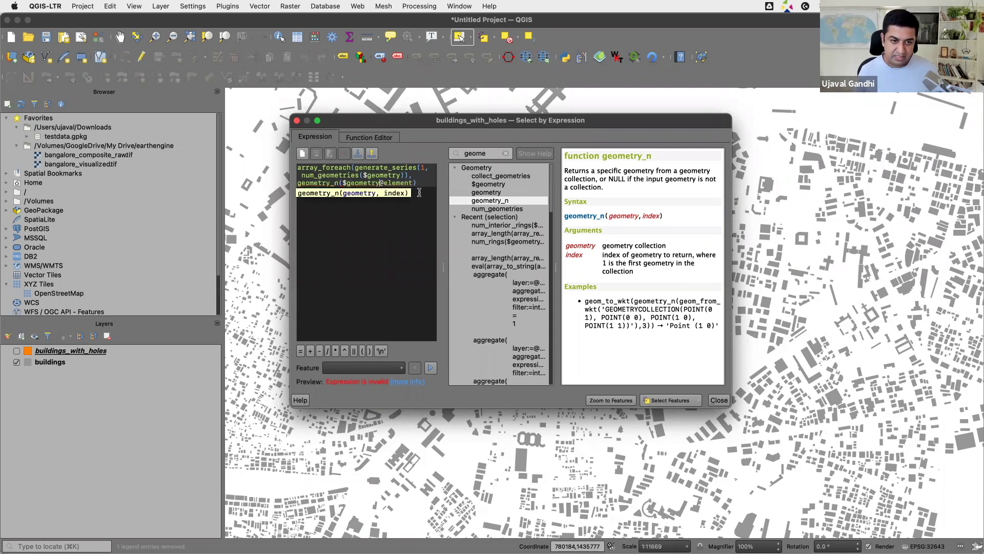
click(419, 193)
text())
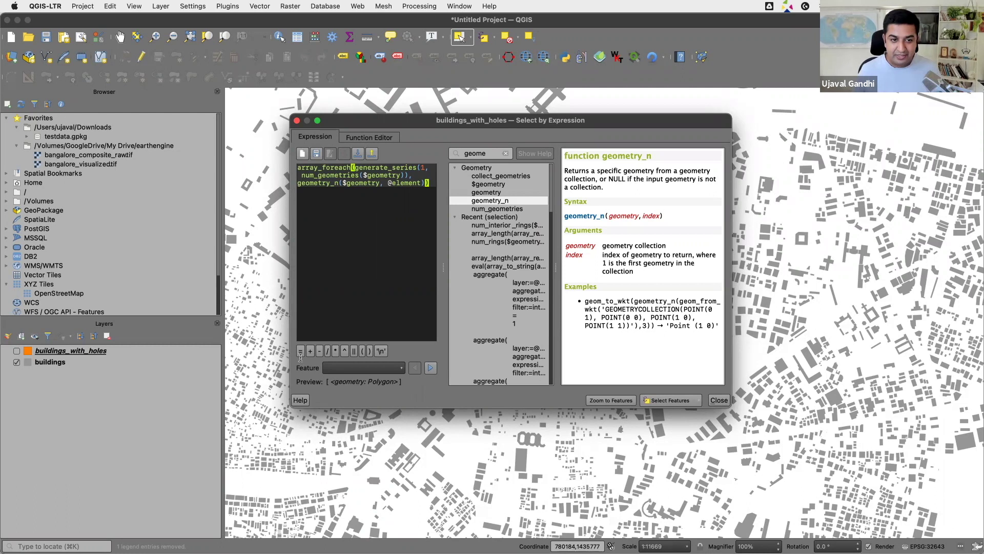
Wrap the geometry_n call in num_interior_rings( ) and preview the expression on the following features
click(302, 176)
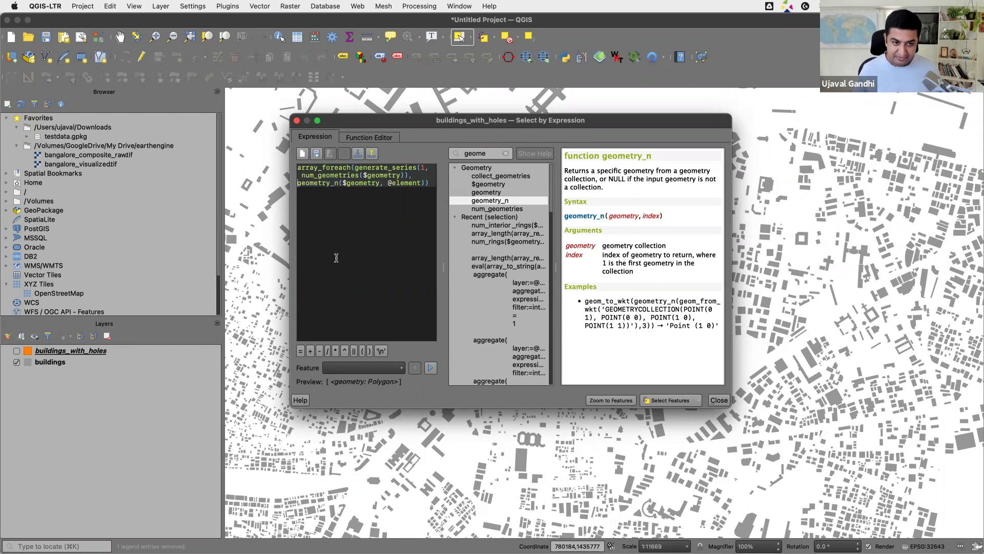
text(num_interior_rings)
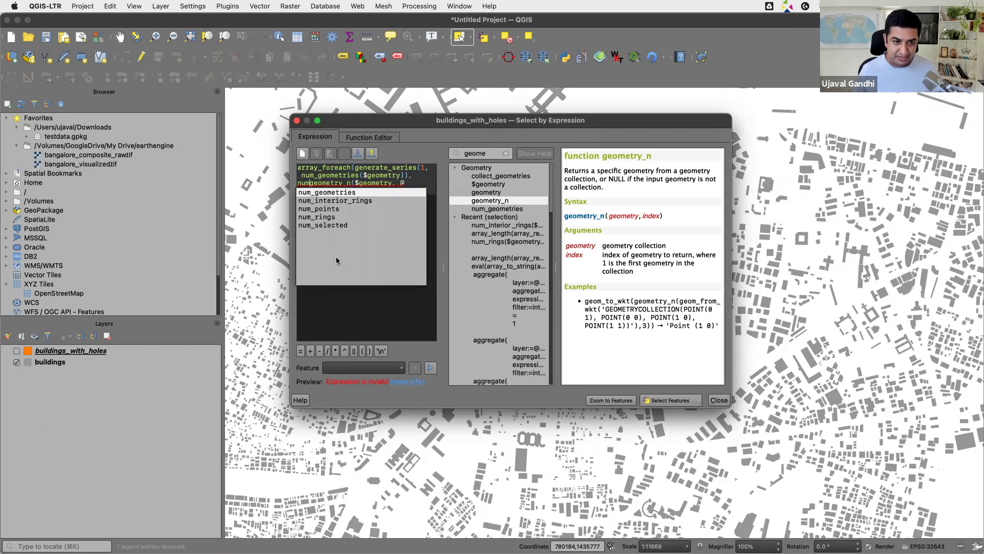
text(()
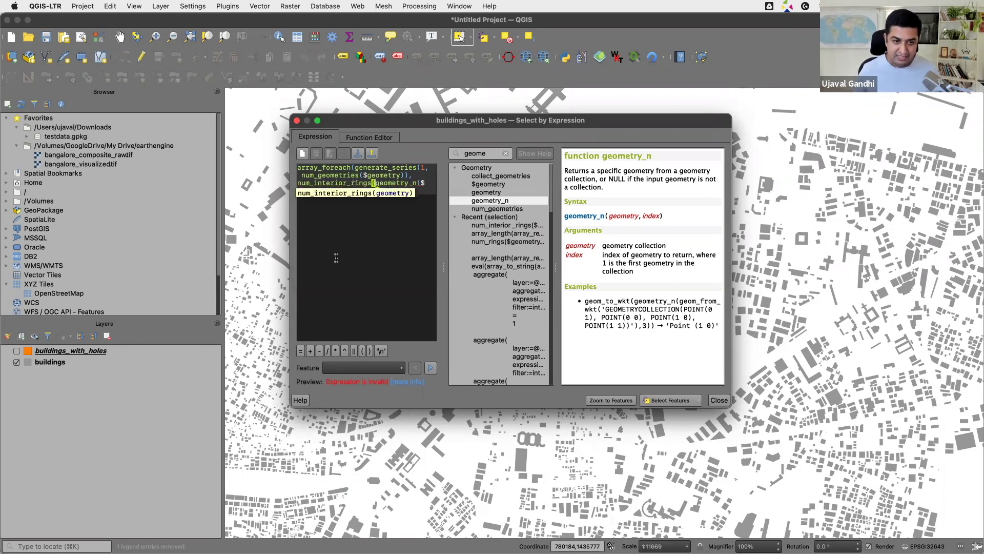
key(super+Down)
text())
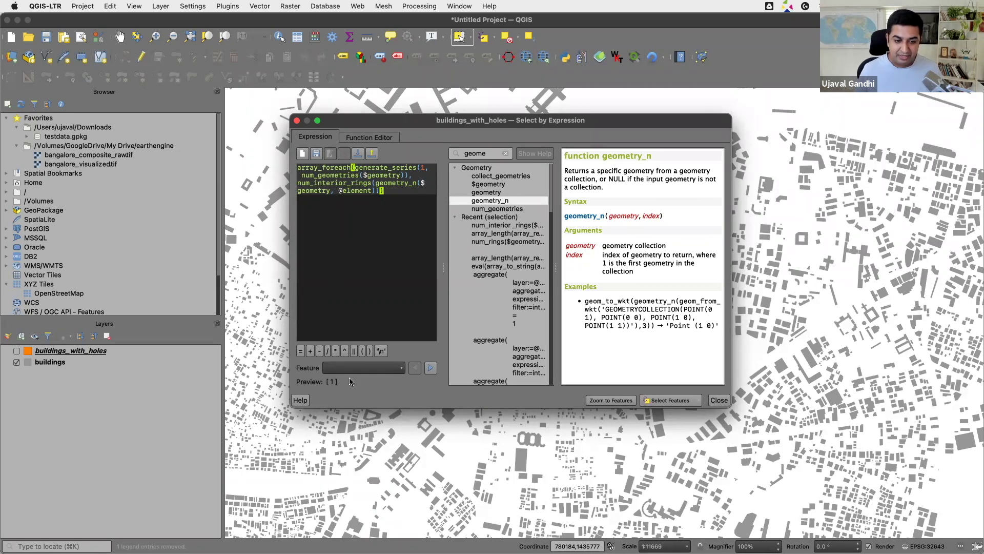
click(430, 368)
click(430, 368)
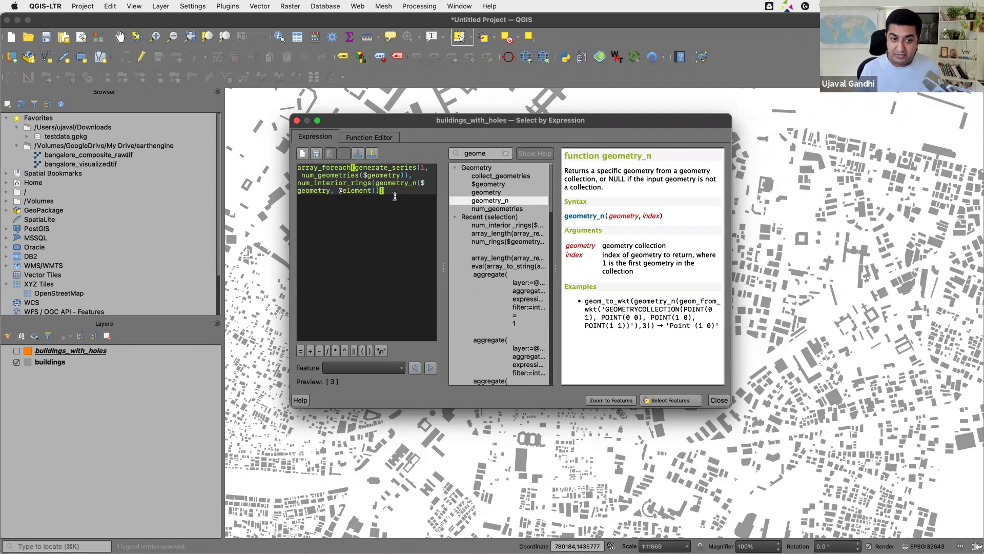
Wrap the whole array_foreach expression in array_remove_all with 0 as the value to remove
key(Up)
key(Up)
key(super+Up)
text(array_)
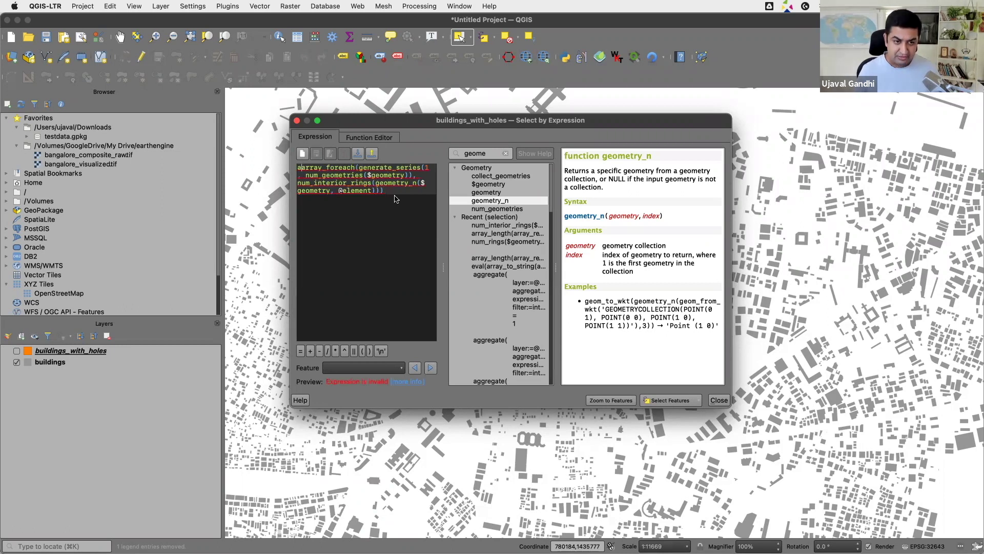
text(remove_)
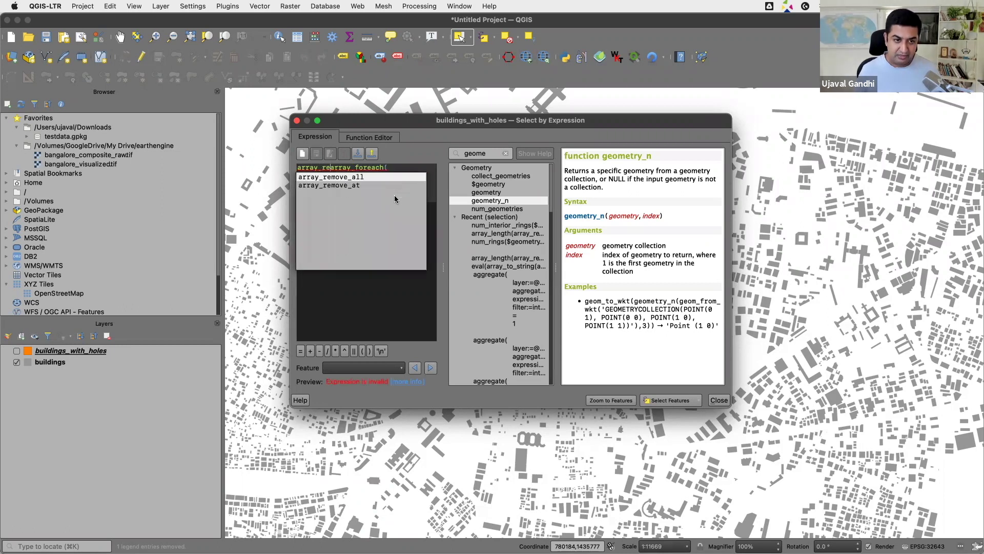
key(Return)
text(()
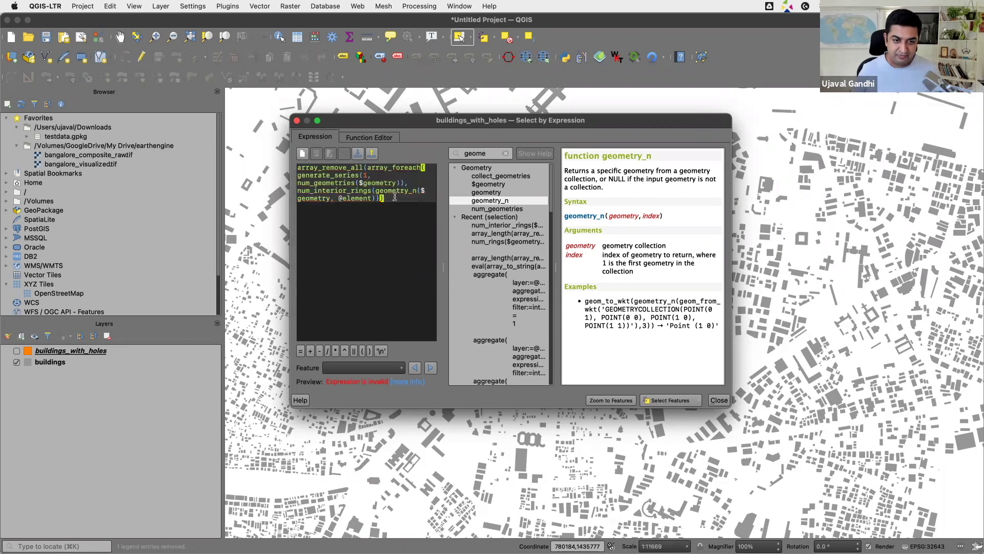
text(), 0))
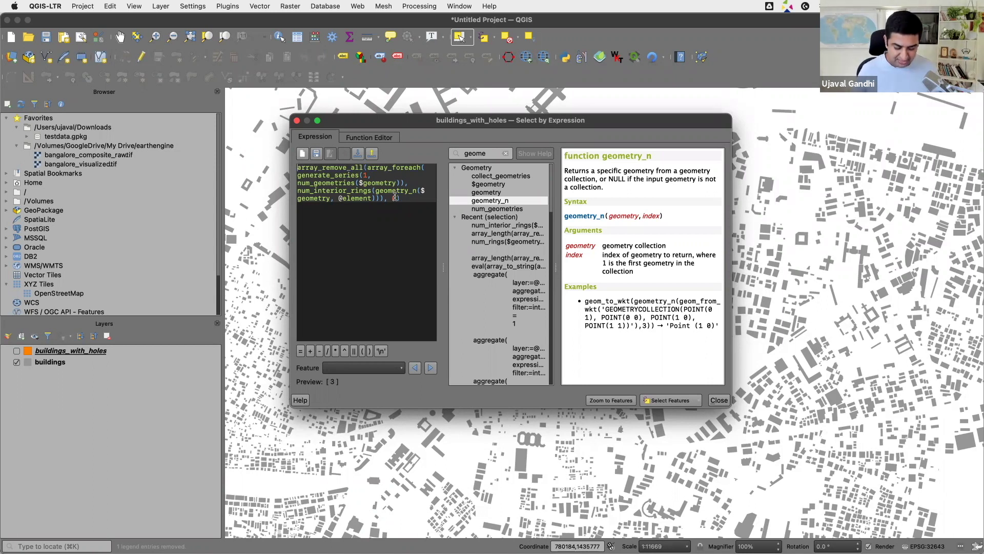
Wrap the array_remove_all expression in array_length( ) and compare it with > 0
text(array_lenarray_remove_all()
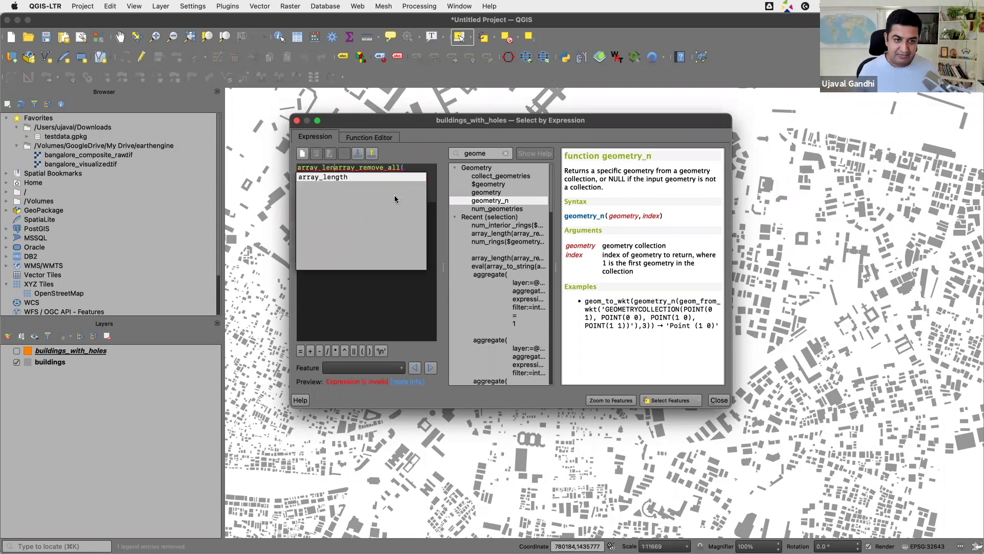
key(Return)
text(()
text())
text() > 0)
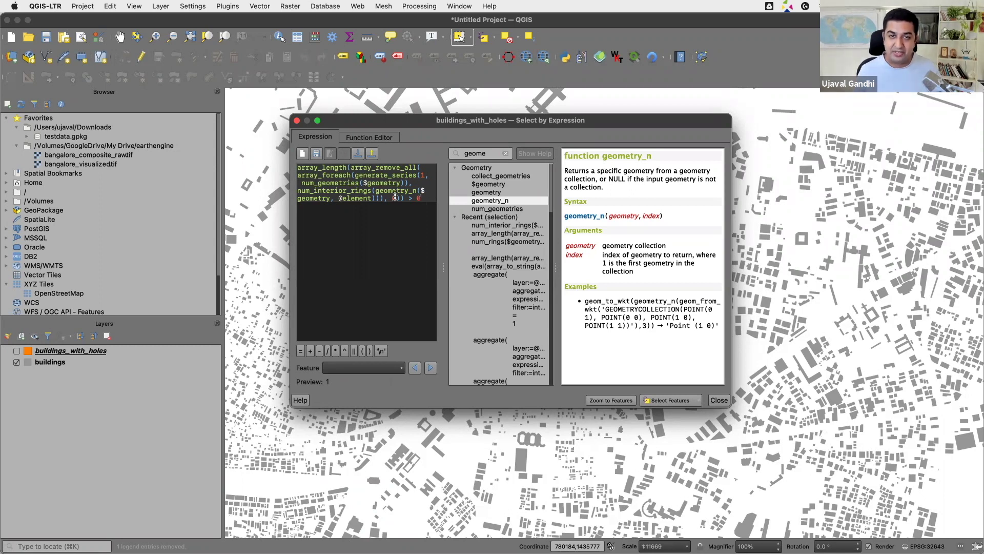
Select the features matching the expression, close the dialog and inspect the selected ring-shaped buildings on the map
click(669, 400)
click(719, 400)
scroll(723, 401, down, 1)
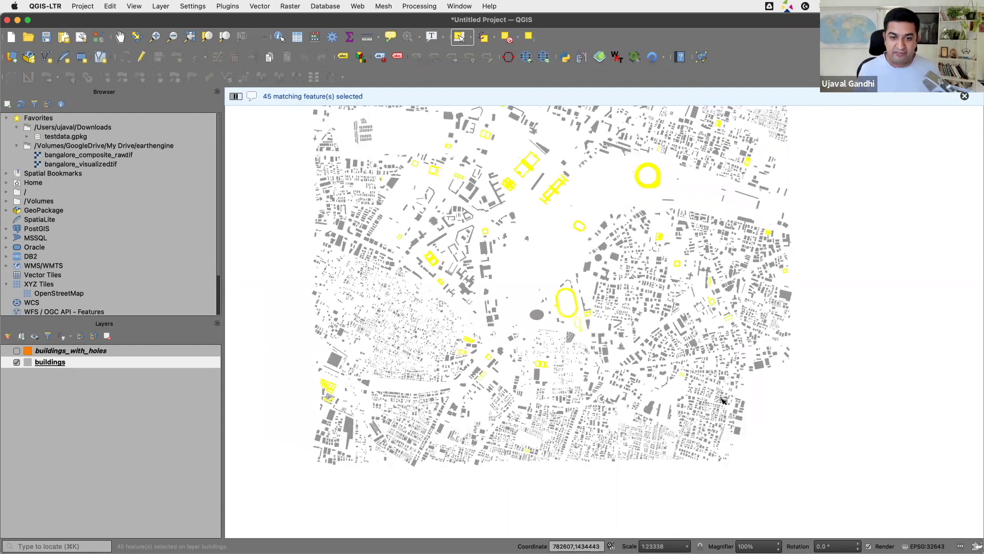
scroll(578, 329, up, 2)
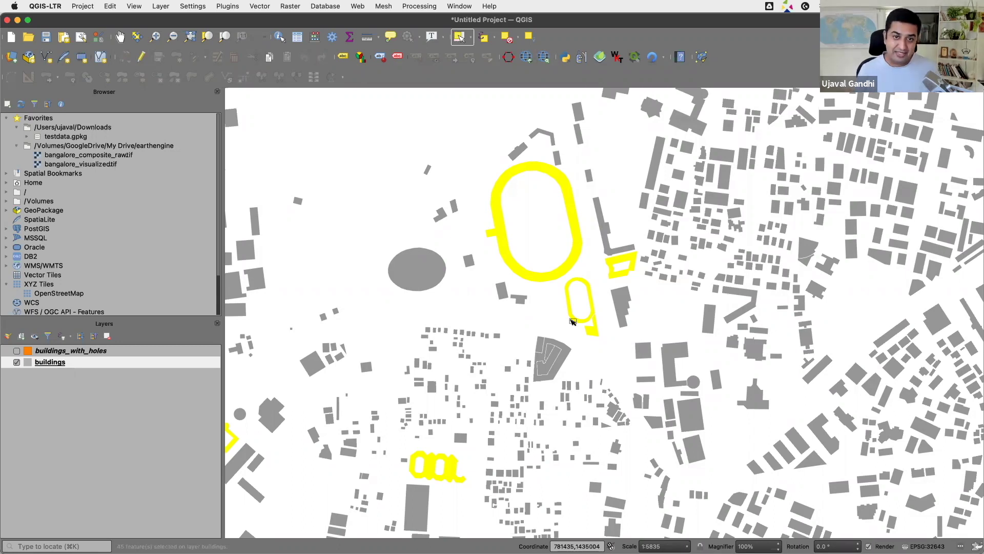
Clear the feature selection, search the Processing Toolbox for "extract" and open the Extract by expression tool
click(508, 38)
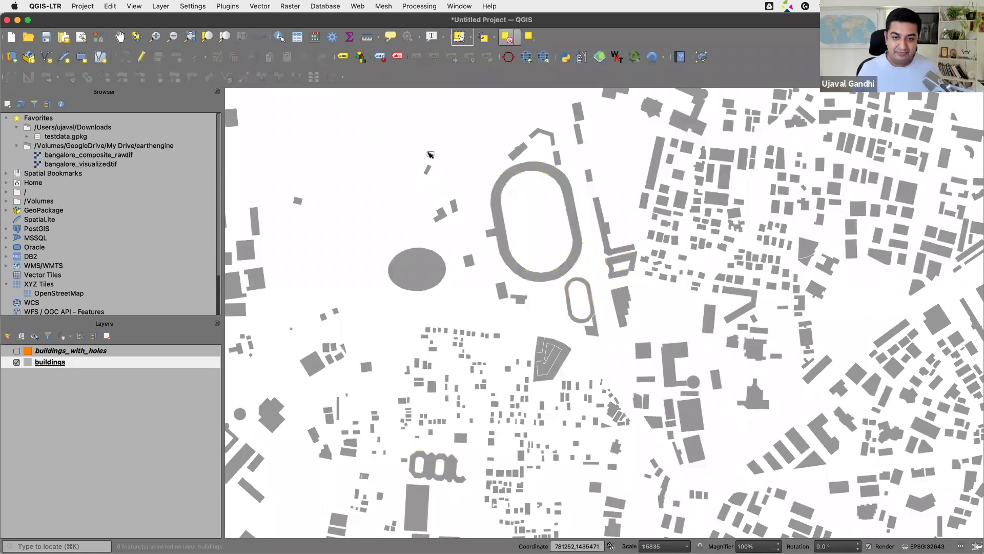
click(420, 7)
click(424, 21)
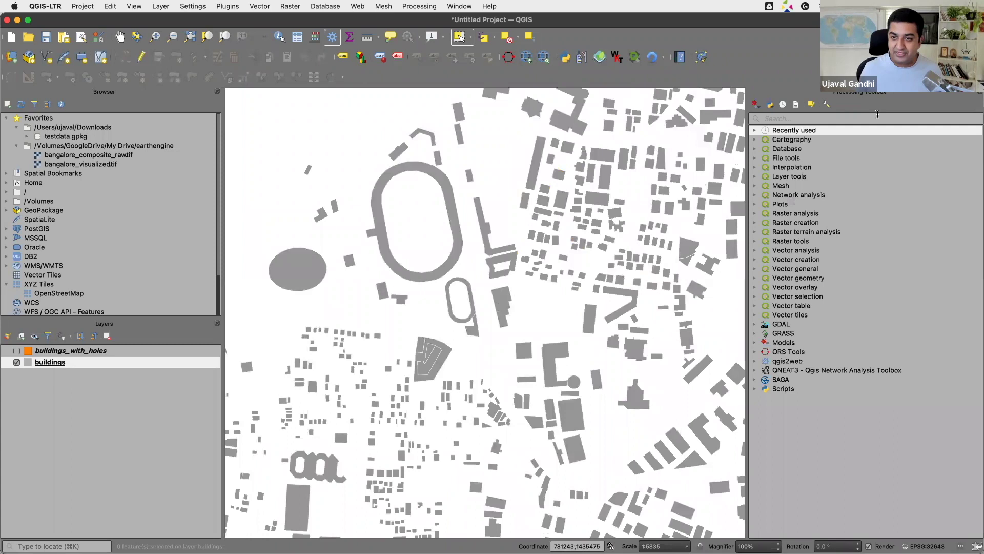
click(863, 119)
text(extract)
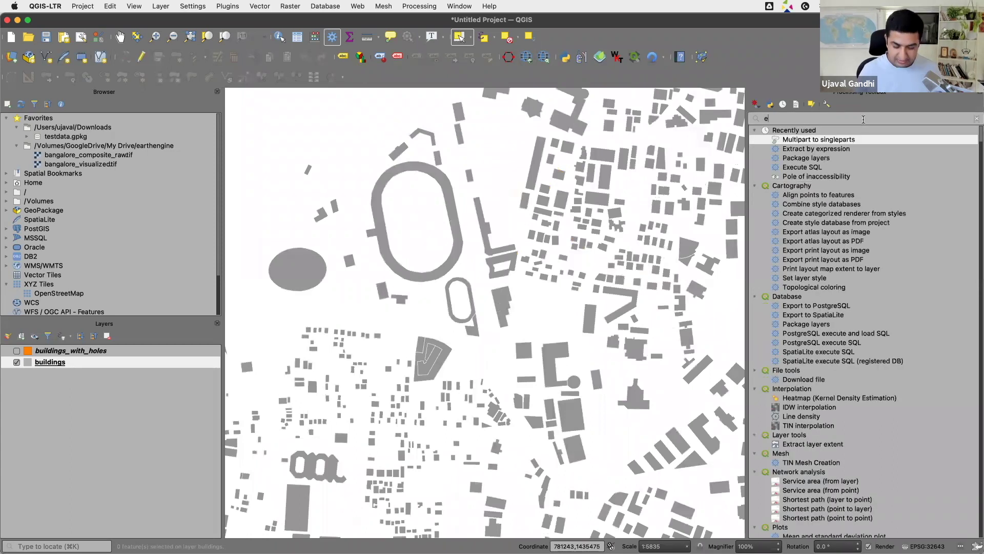
double_click(867, 140)
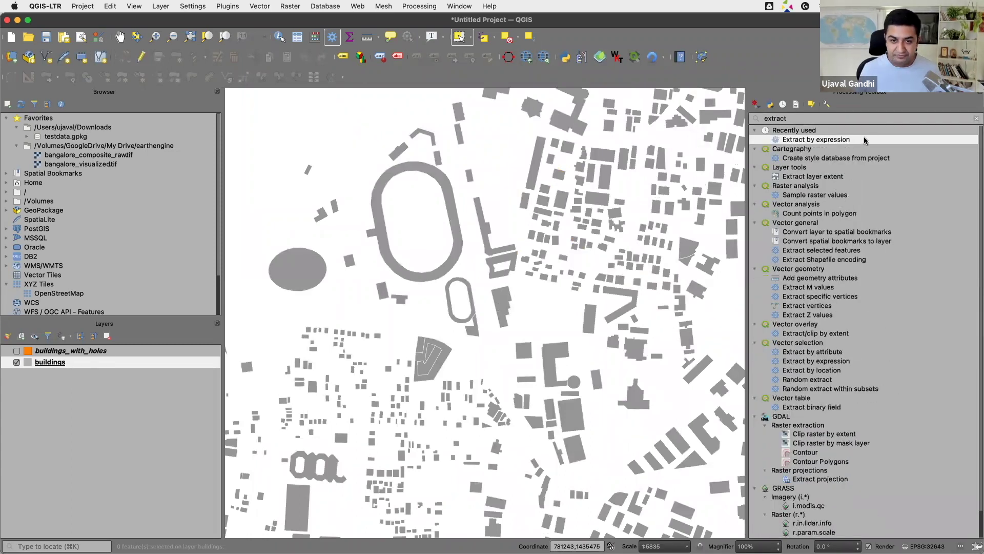
Open the expression builder for the buildings layer and enter a num_rings( ) call on the feature geometry
click(503, 224)
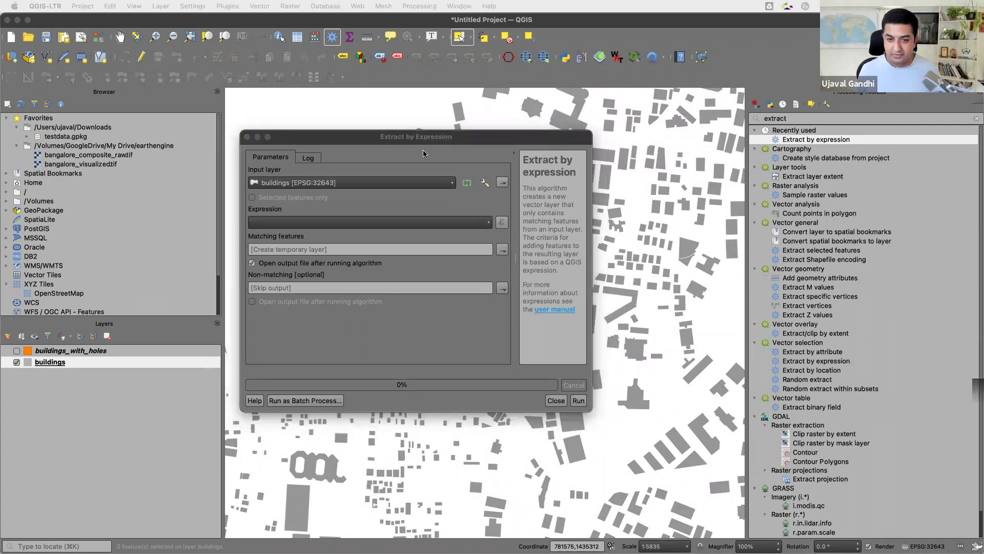
drag(405, 154, 384, 153)
text(nu)
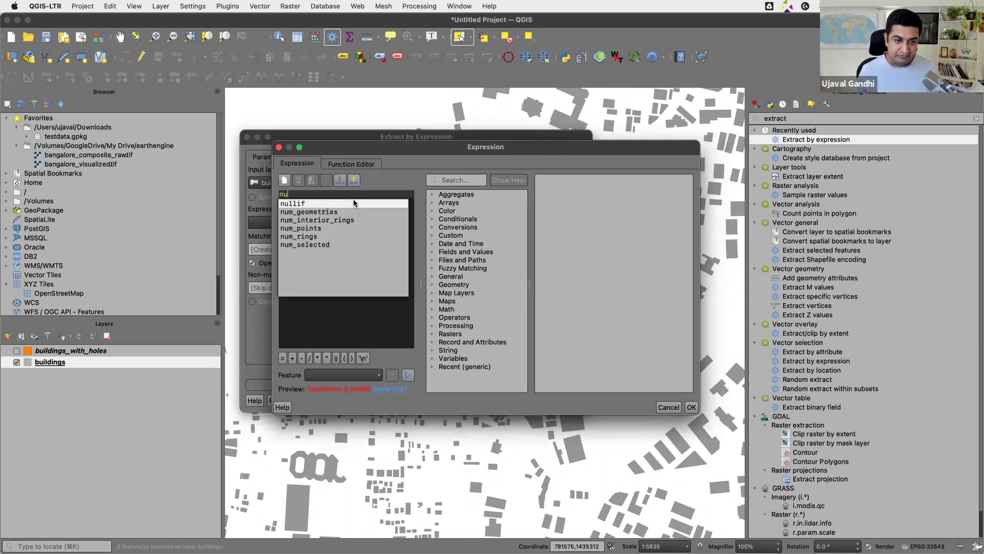
text(m_)
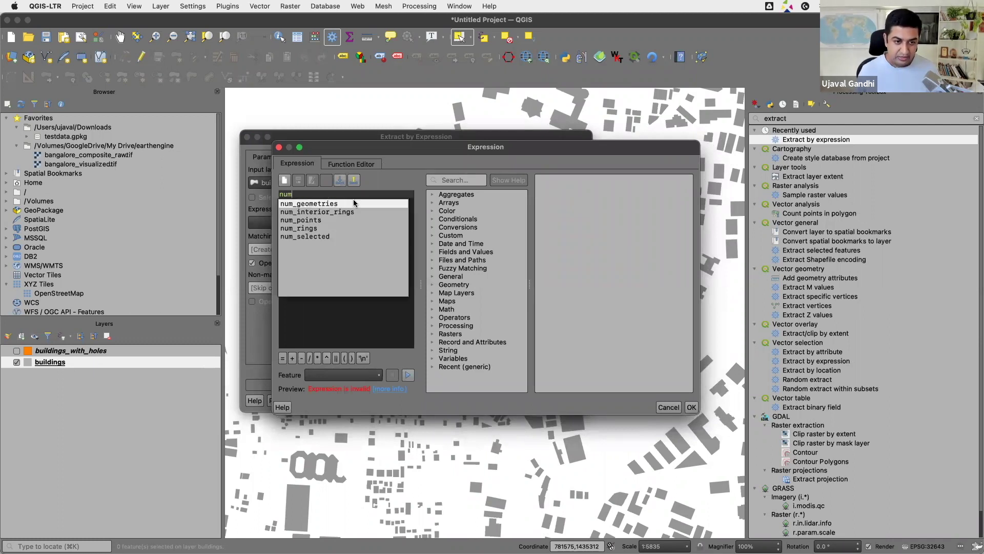
key(Down)
key(Down)
key(Down)
key(Return)
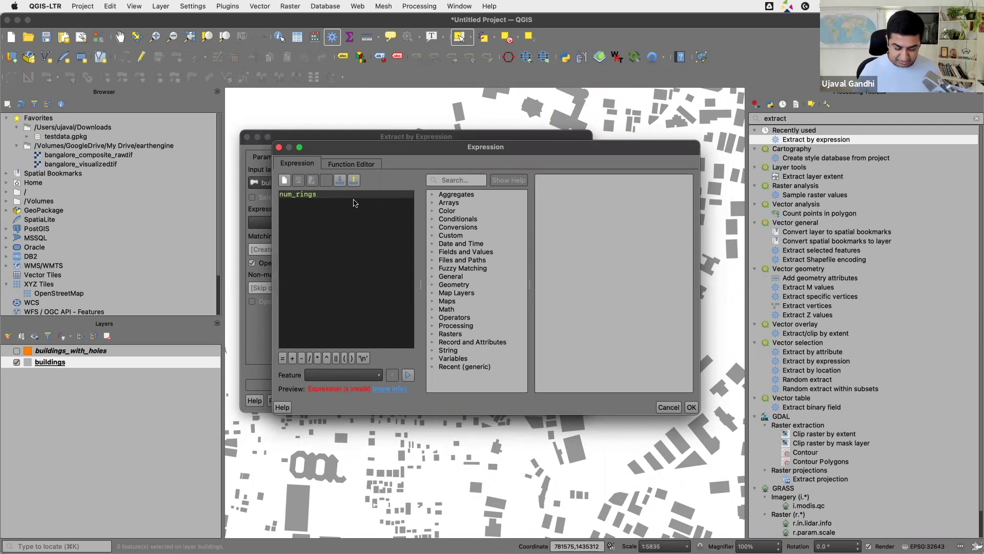
text($geoemtry)
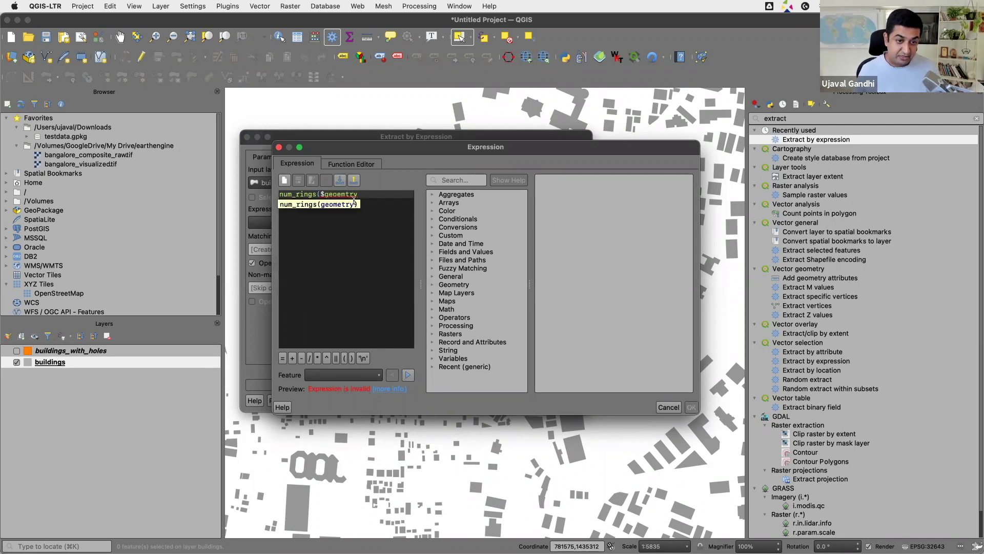
text())
Correct the misspelled argument of num_rings so the call reads num_rings($geometry)
key(Left)
key(Left)
key(Left)
key(Left)
key(BackSpace)
key(BackSpace)
text(me)
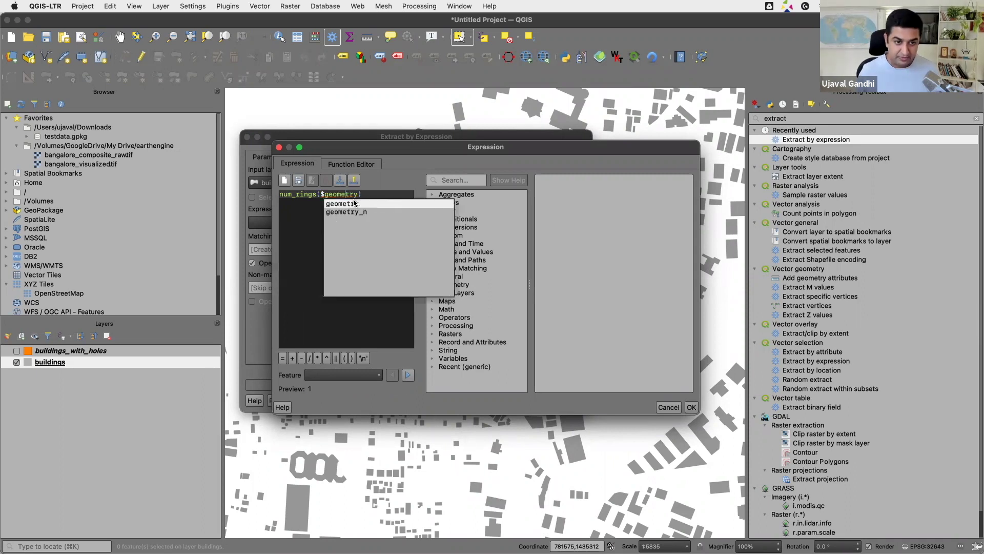
key(Return)
Extend the expression with the comparison > num_geometries($geometry)
text(> )
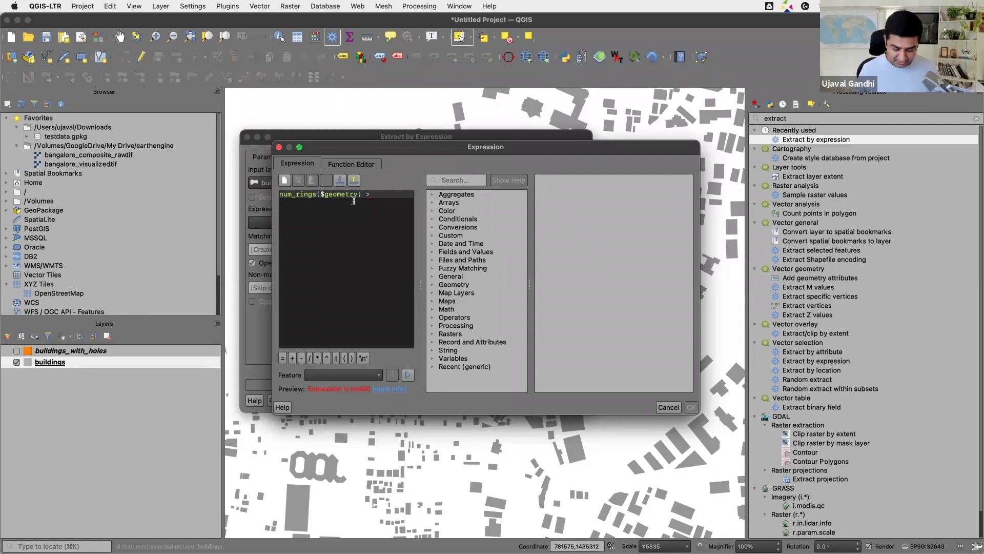
text(num)
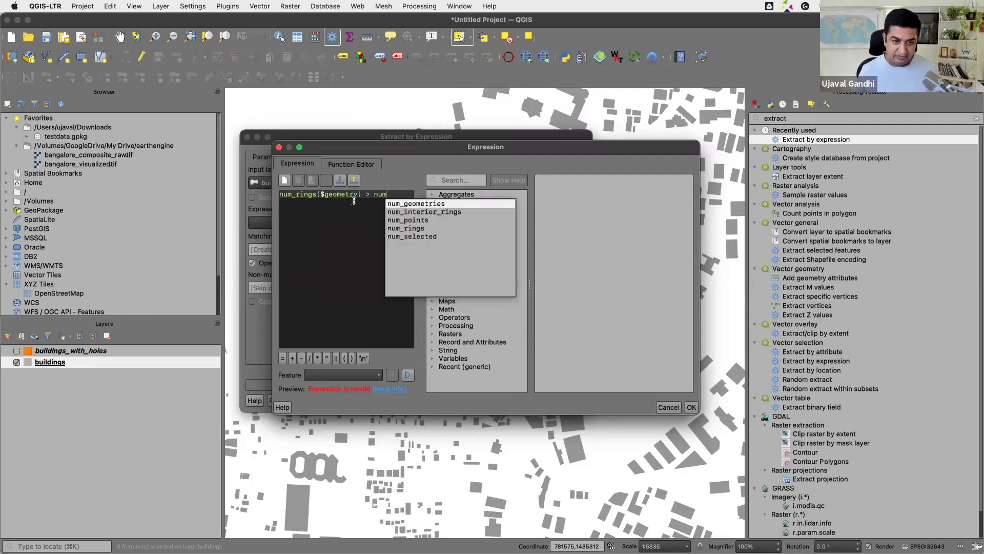
key(Up)
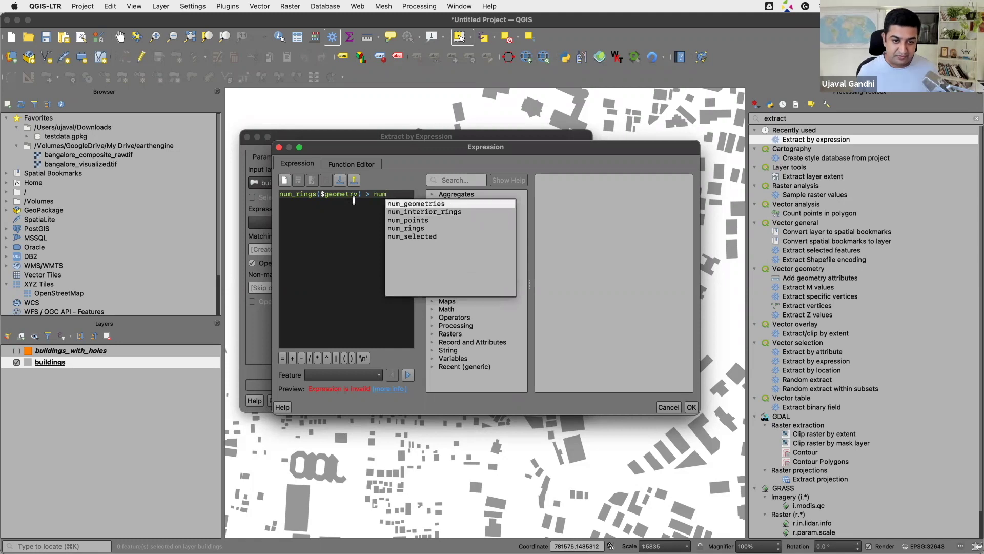
key(Return)
text($geometry)
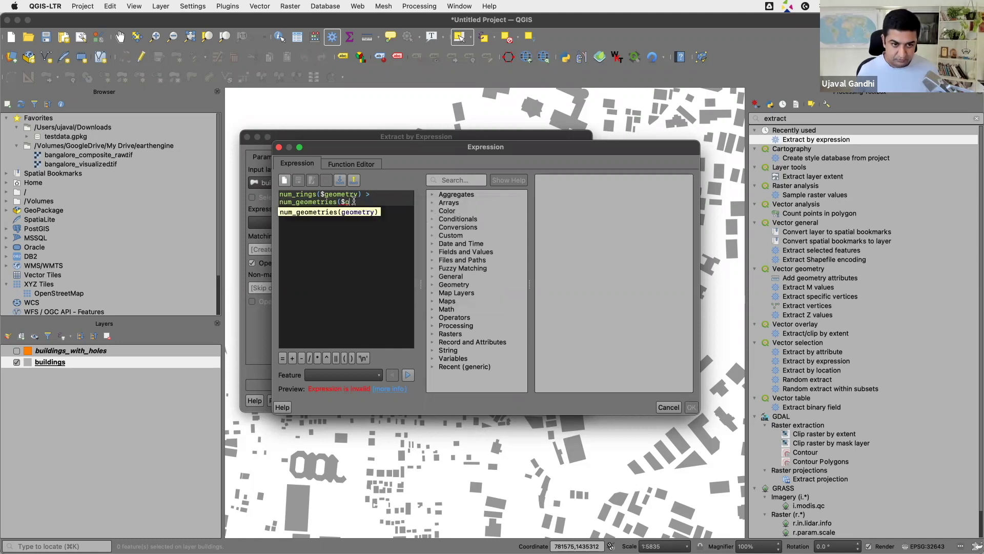
key(BackSpace)
key(BackSpace)
text(ry))
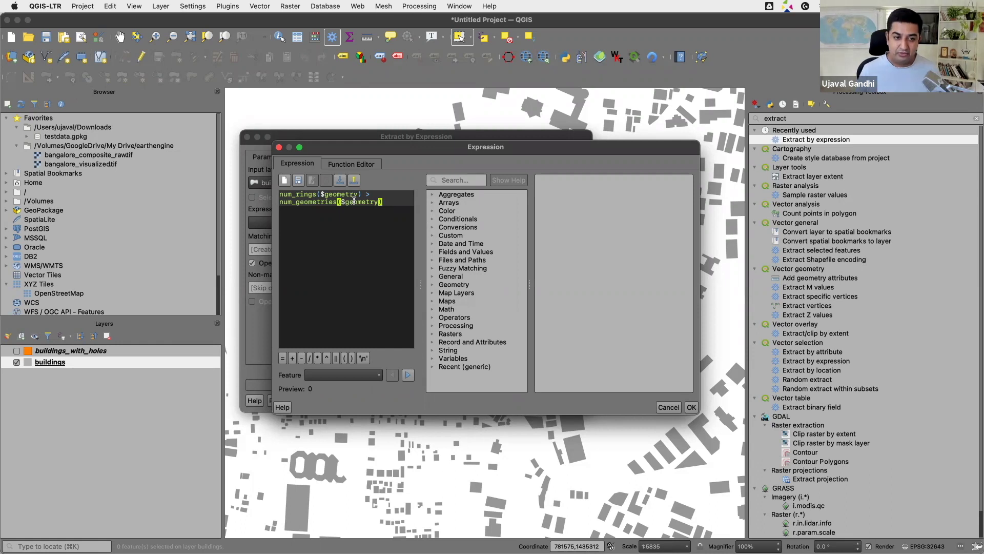
Accept the expression, extract the matching buildings to a temporary layer and inspect them on the map
click(691, 406)
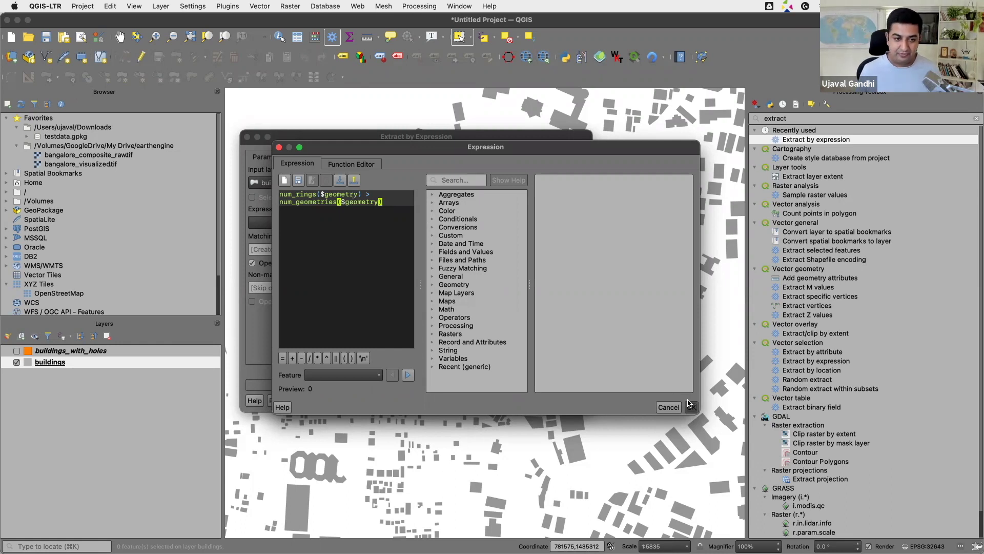
click(576, 401)
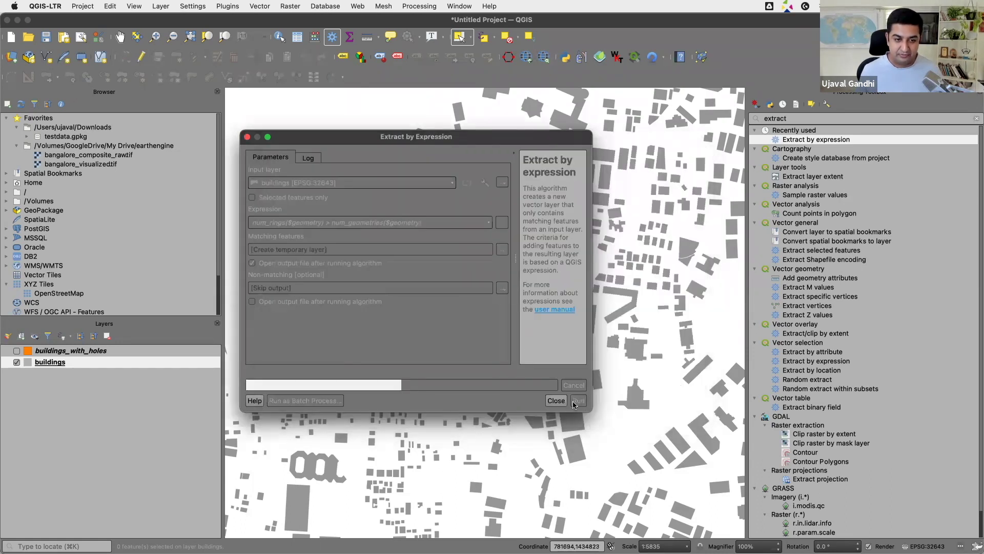
click(503, 399)
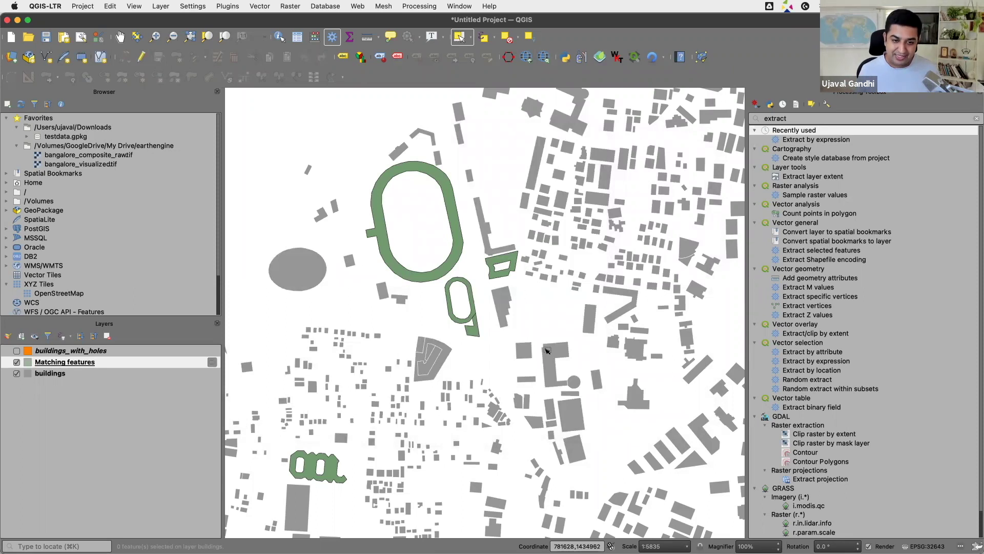
scroll(548, 350, down, 1)
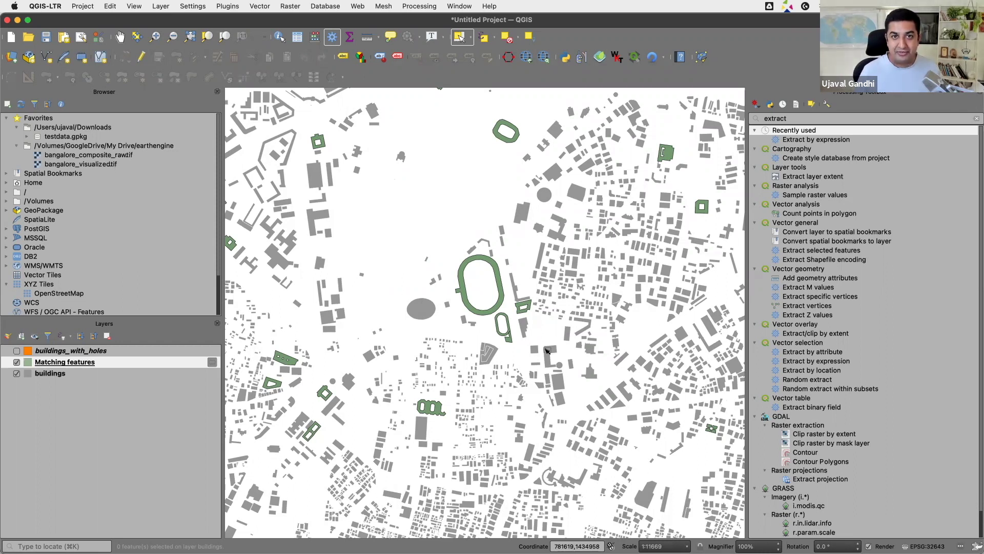
Switch to the Terminal, list the files in the Downloads folder and locate testdata.gpkg
key(super+alt+t)
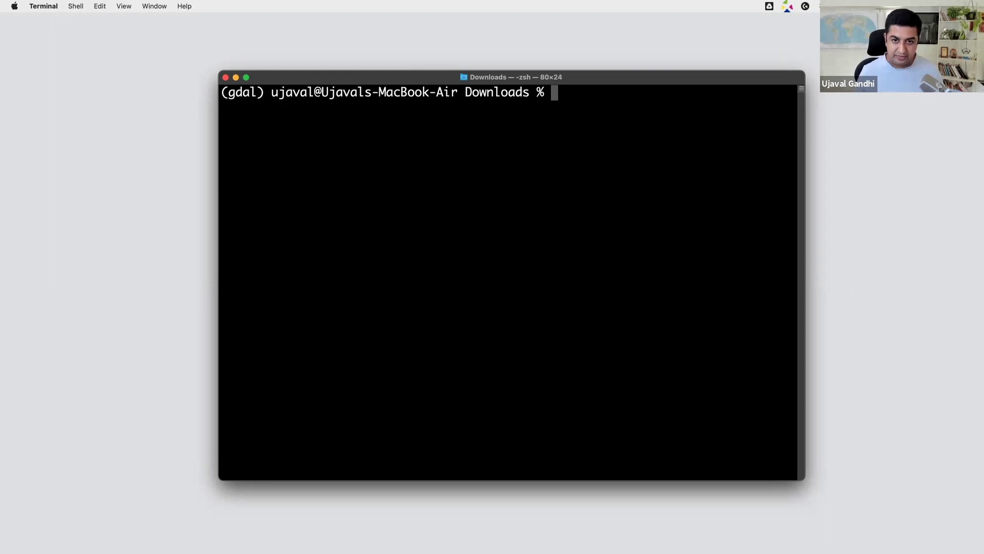
text(ls)
key(Return)
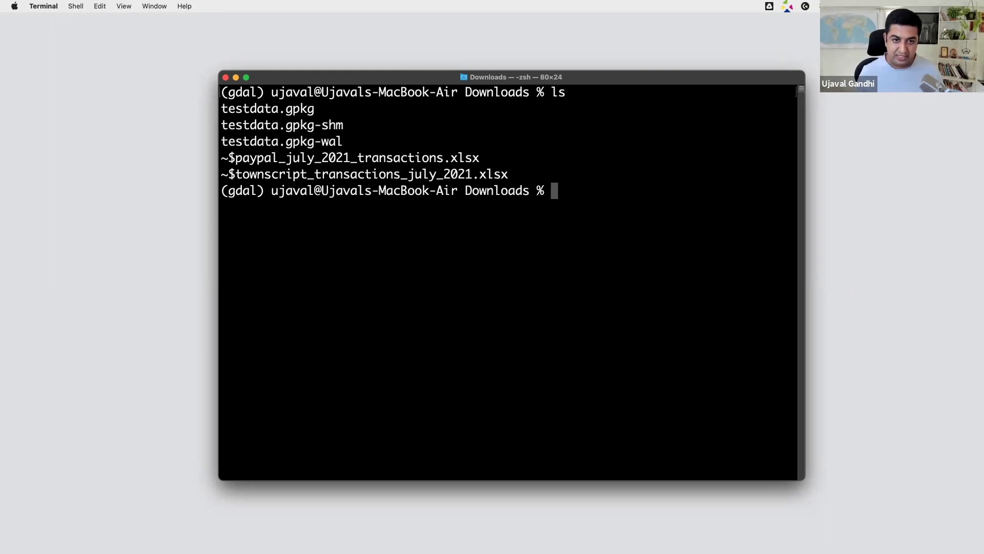
double_click(248, 111)
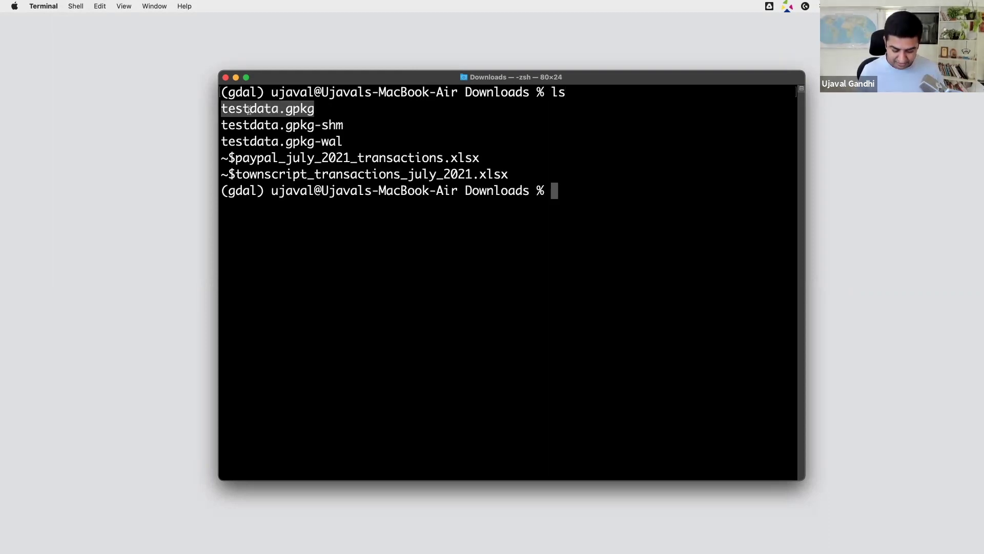
Run ogrinfo testdata.gpkg and read the layer name and geometry type
text(og)
text(rinfo tes)
key(Tab)
key(Return)
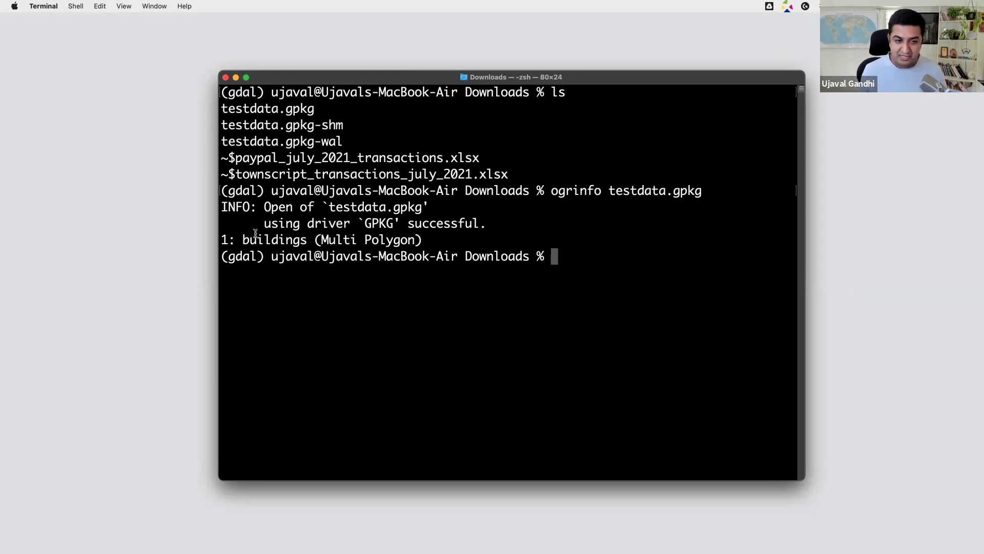
drag(244, 239, 404, 241)
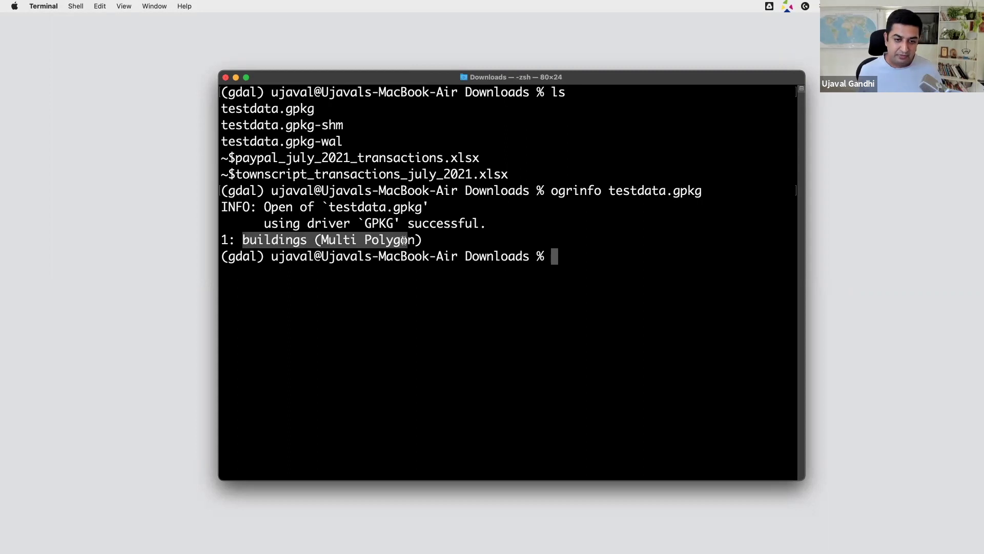
Run ogrinfo -so -al testdata.gpkg | more and check the buildings layer's feature count
click(526, 281)
text(ogrinfo )
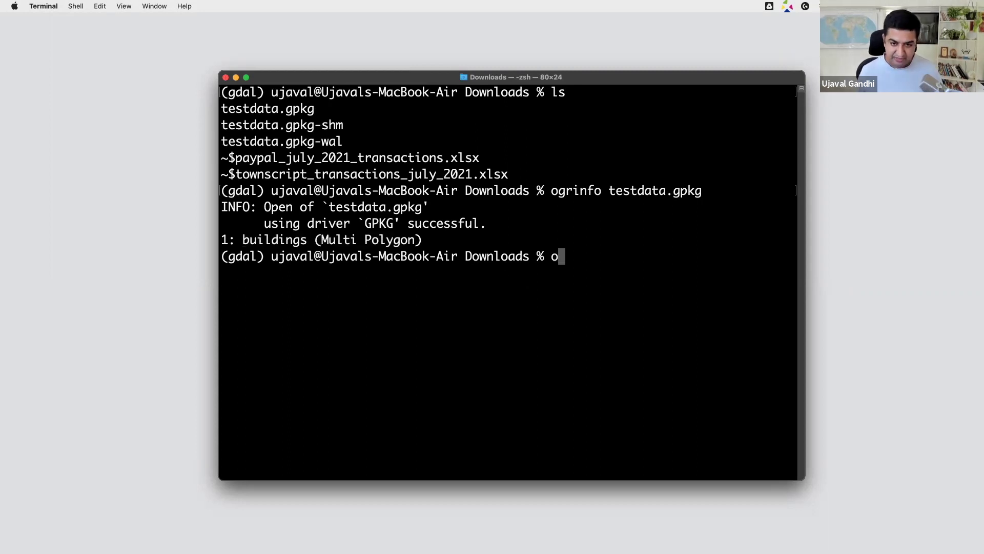
text(-)
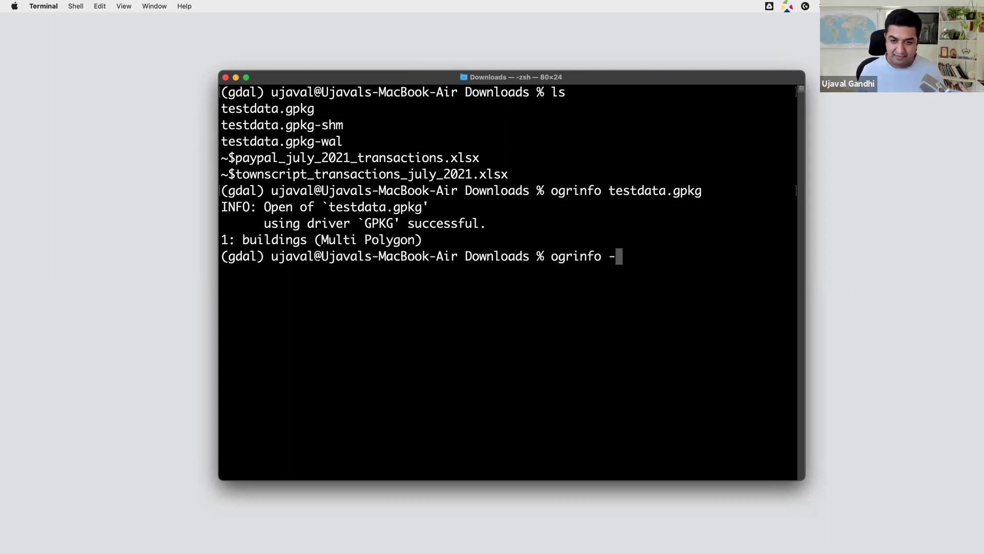
text(s)
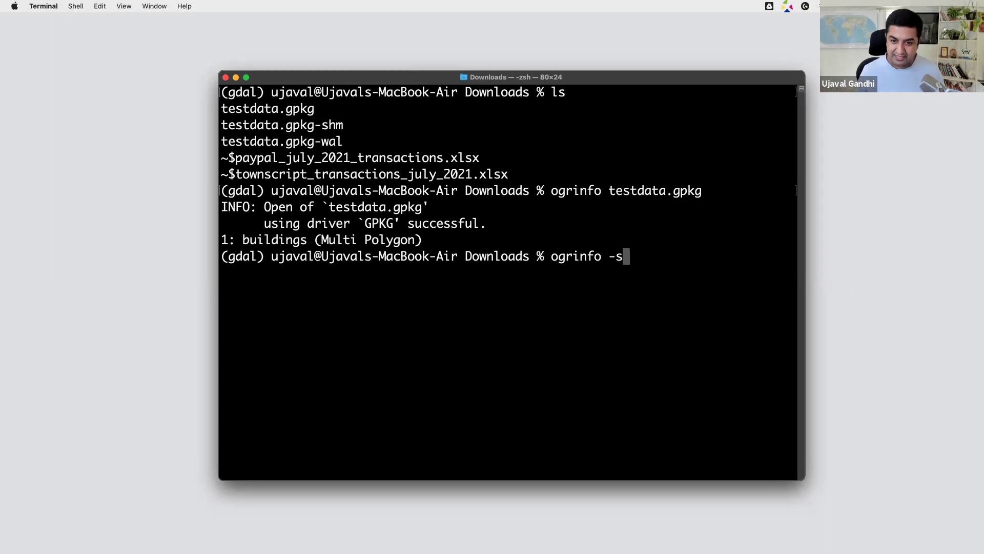
text(o -al)
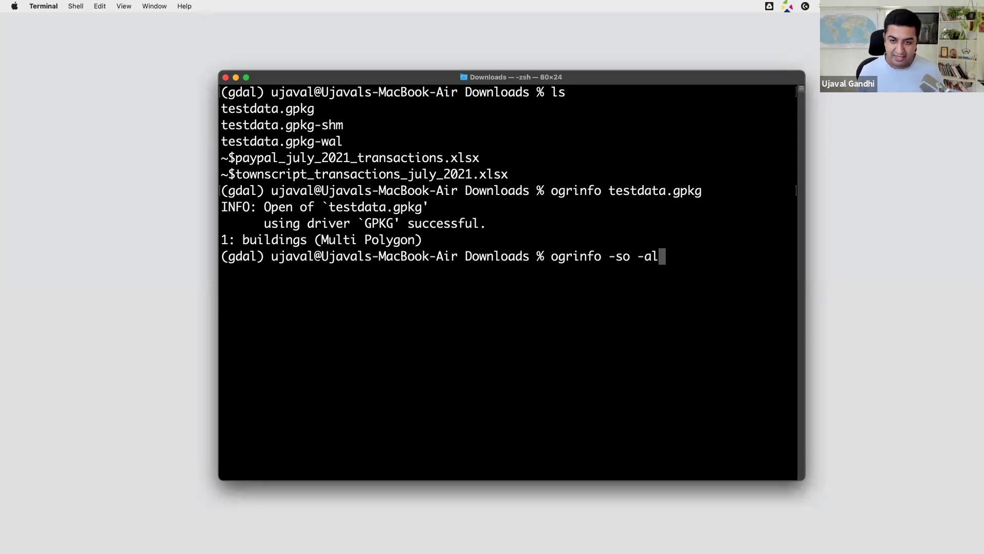
text( te)
key(Tab)
text(| more)
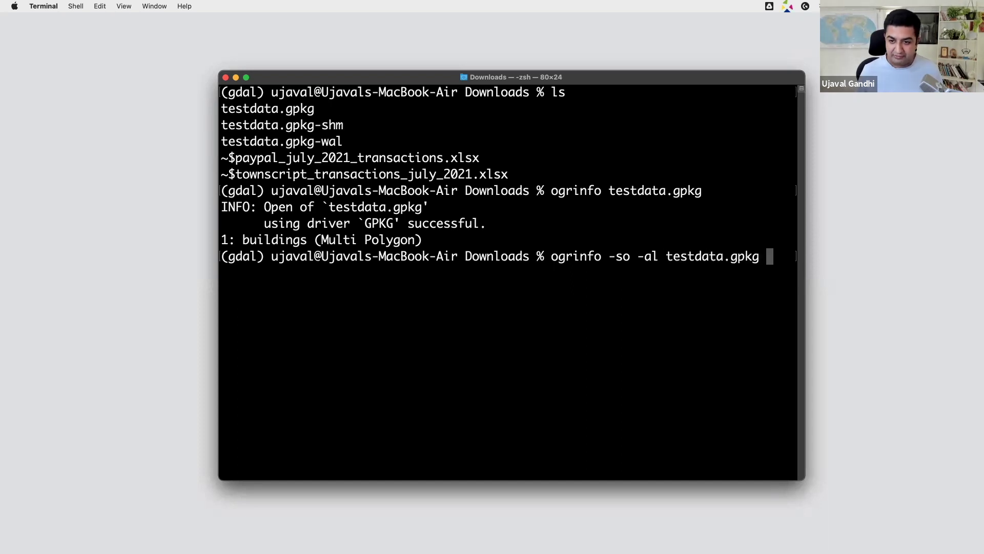
key(Return)
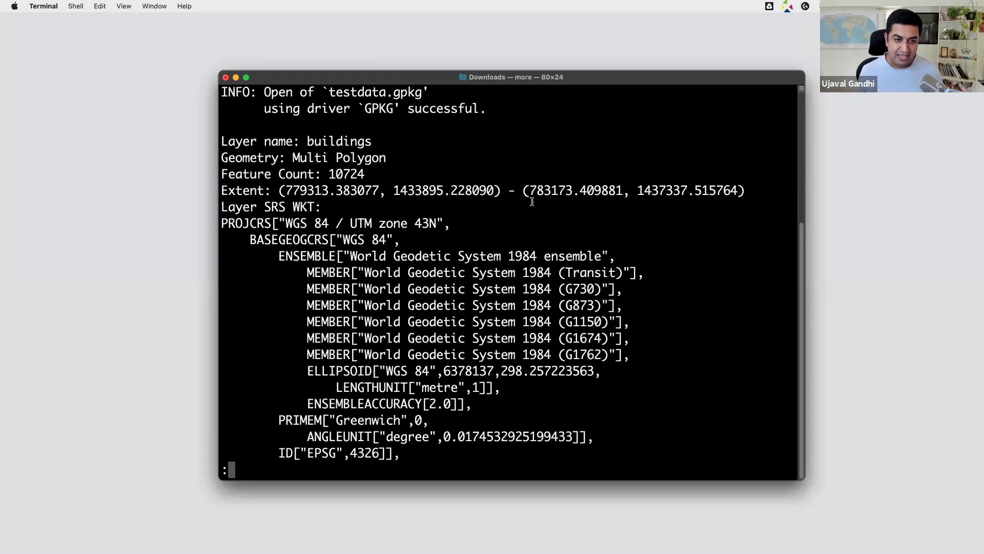
scroll(467, 165, up, 1)
double_click(343, 209)
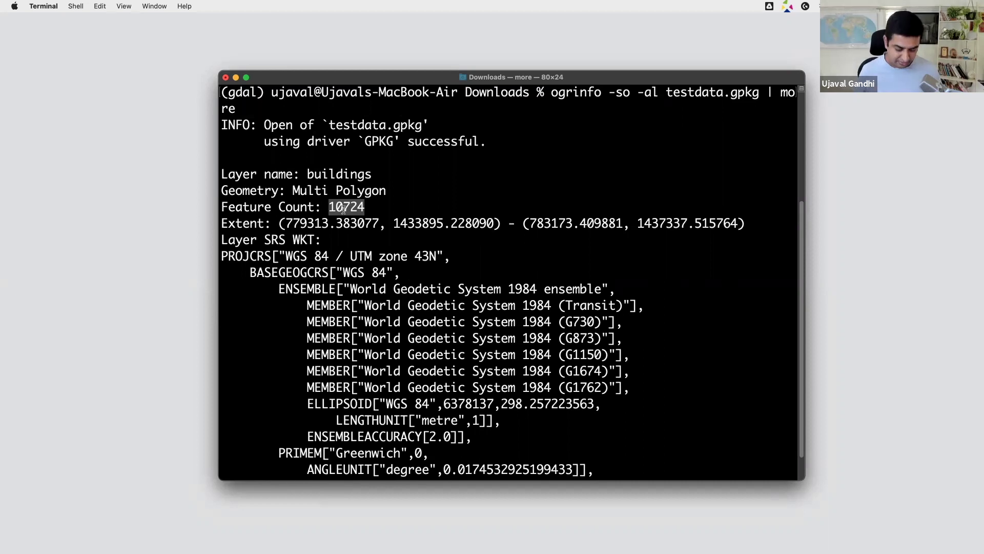
Clear the terminal and begin the command ogrinfo -so -al -sql 'SELECT * from buildings WHERE
key(q)
key(super+k)
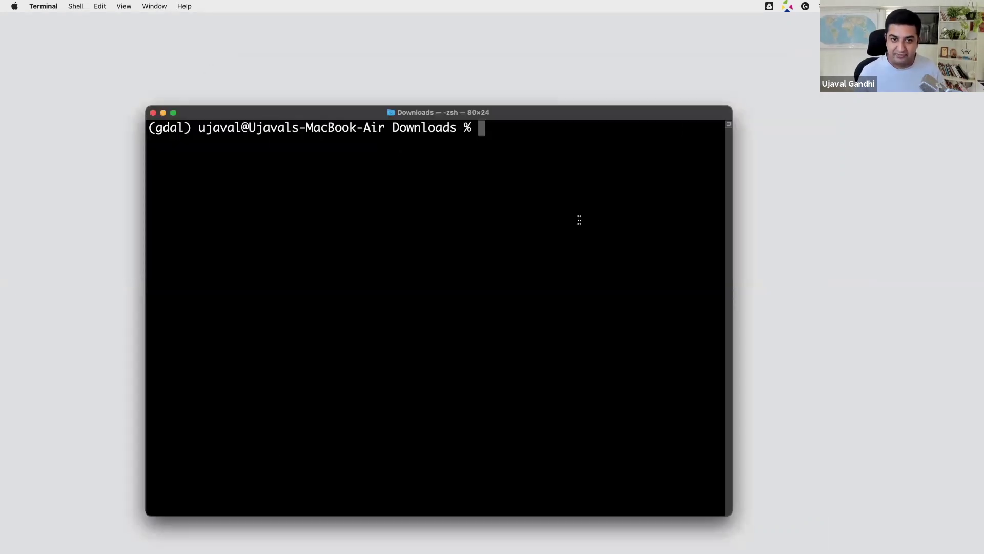
text(ogi)
key(BackSpace)
text(rinfo -so -al -sl)
key(BackSpace)
text(ql)
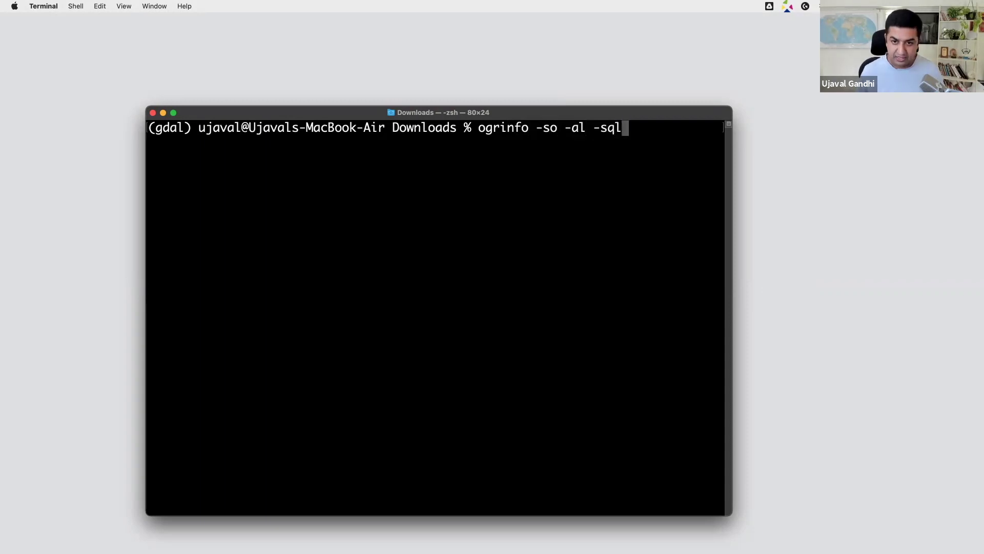
text( 'SELECT)
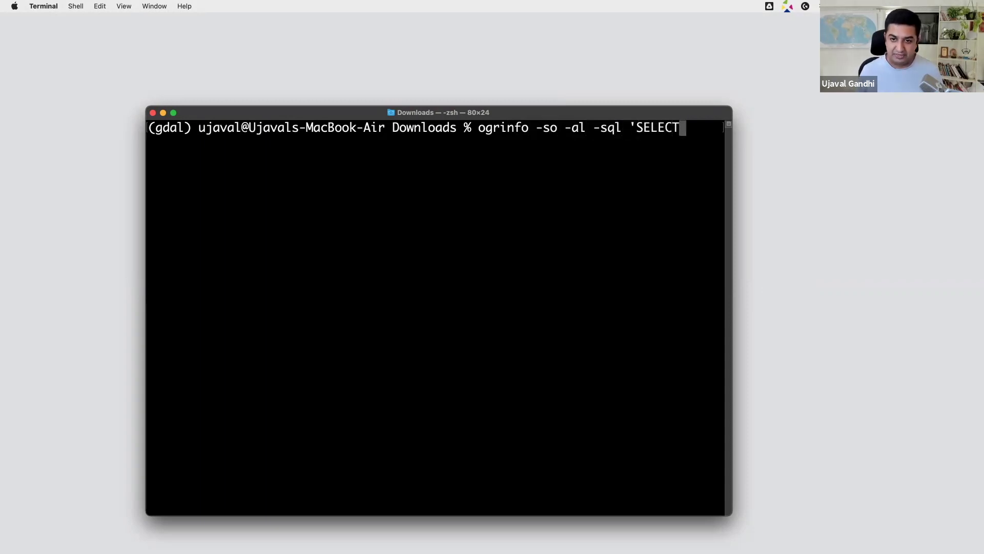
text( * from buil)
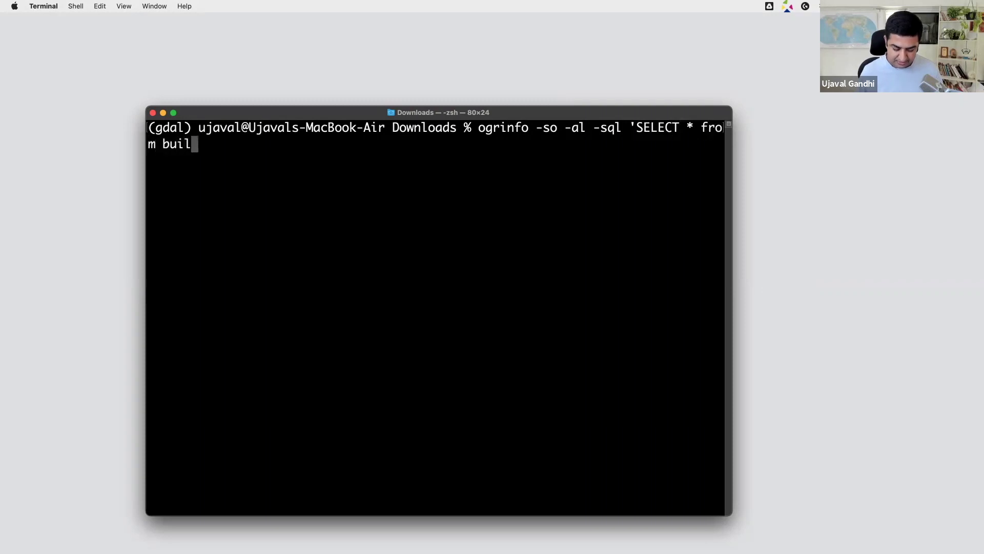
text(dings WHERE)
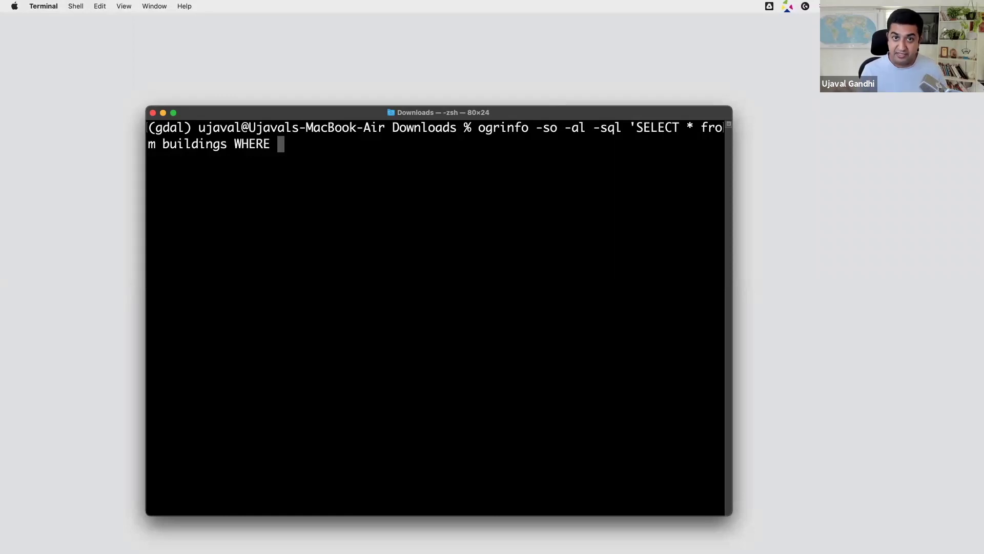
Write the WHERE condition ST_NRings(geom) > NumGeometries(geom) to match buildings with holes
text(S)
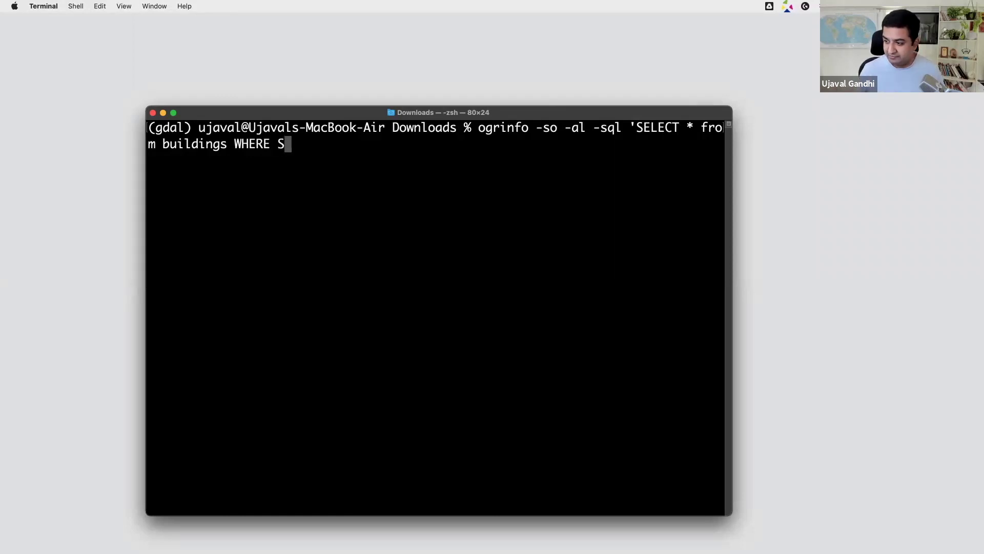
text(T_NRi)
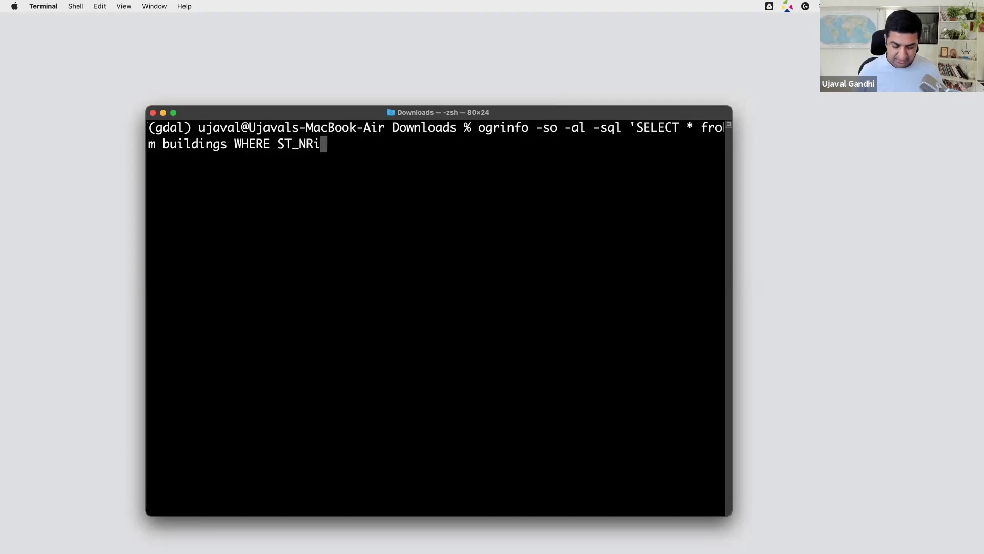
text(ngs(geom))
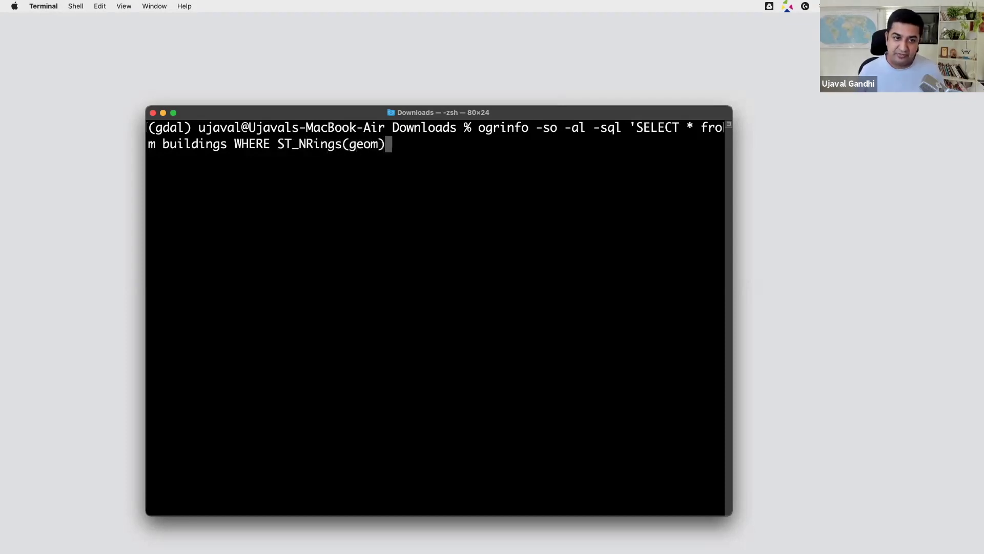
text( > )
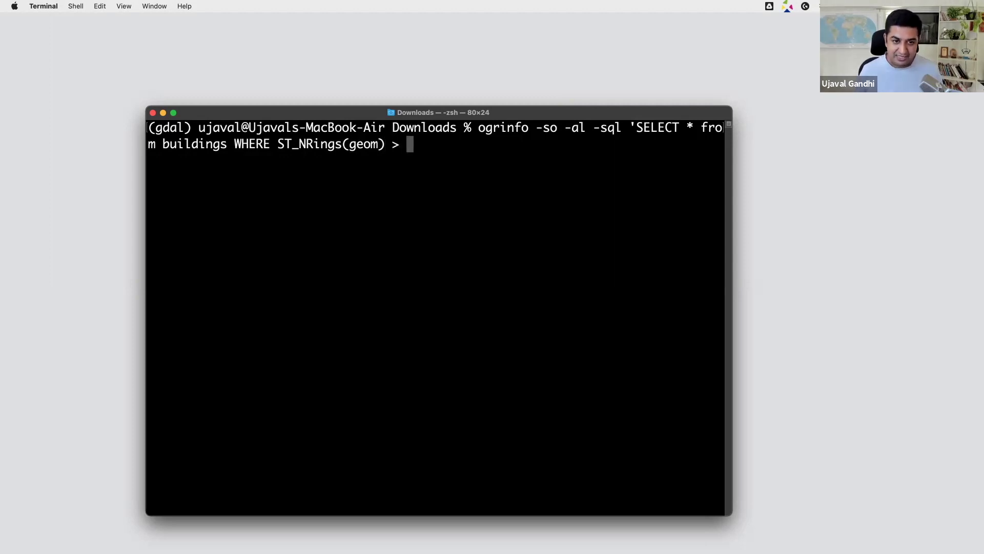
text(NumG)
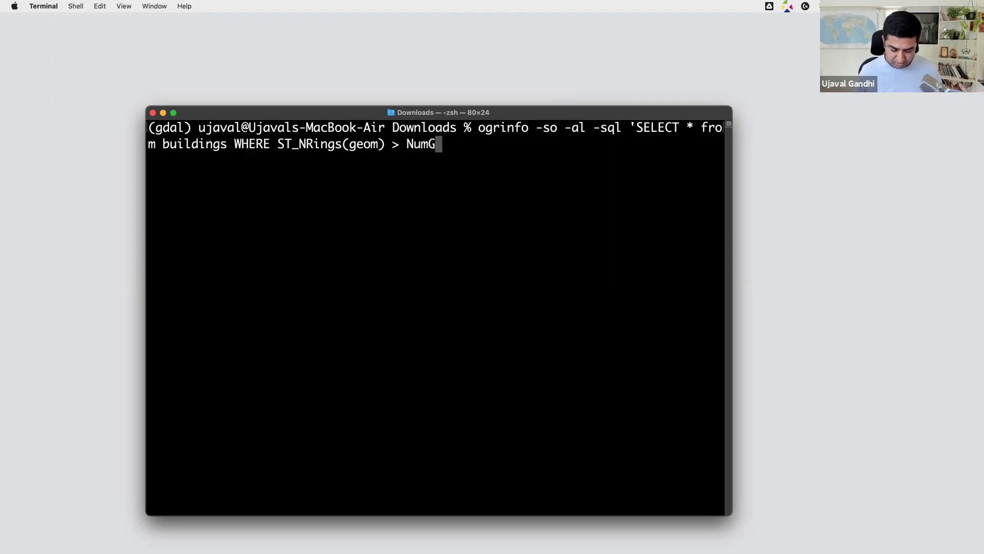
text(eometries())
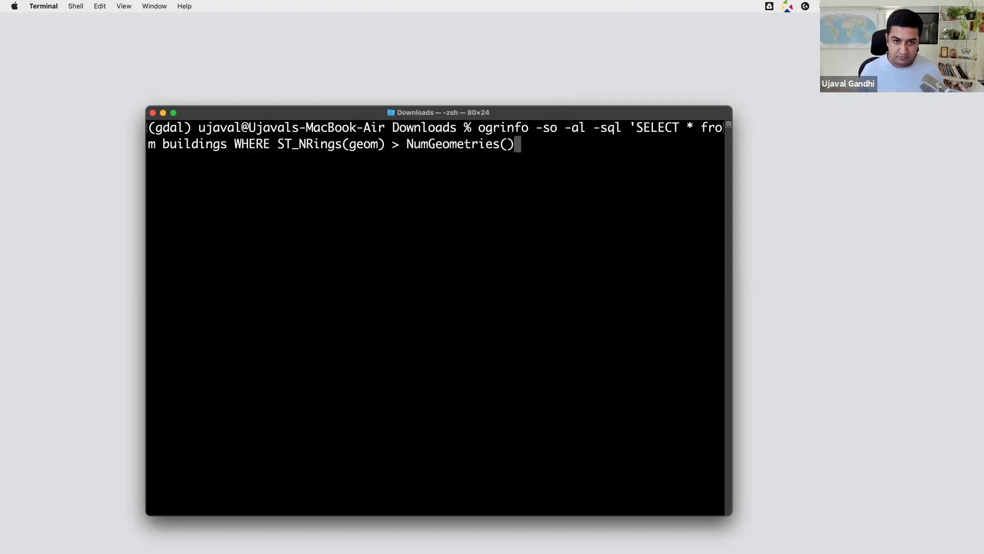
key(BackSpace)
text(geom))
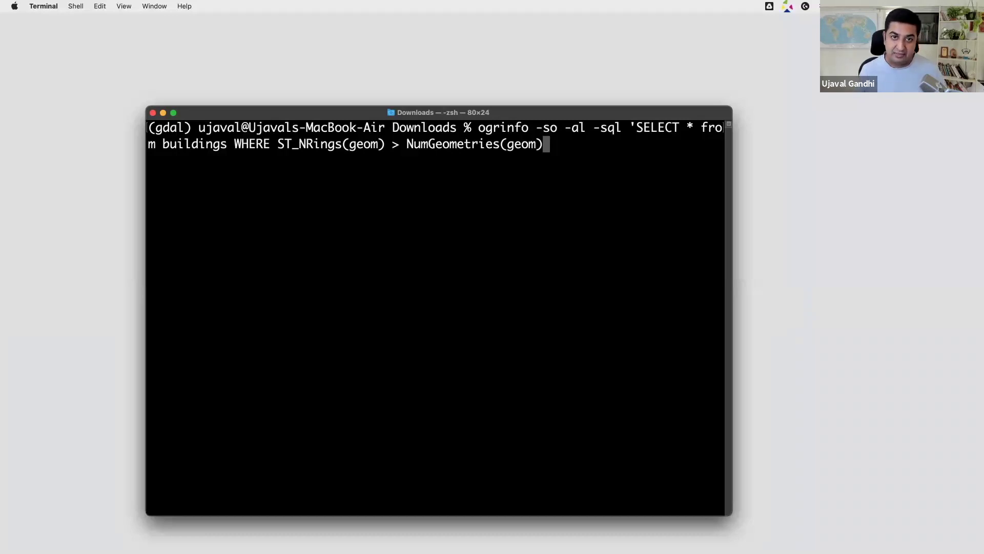
Close the SQL string, add -dialect SQLITE | more and run the command
text(' -)
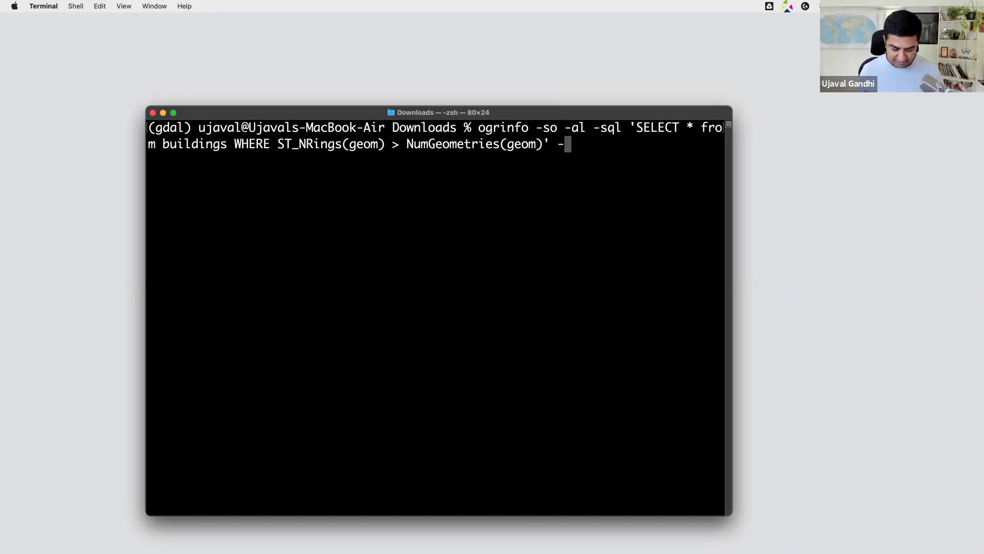
text(dialec)
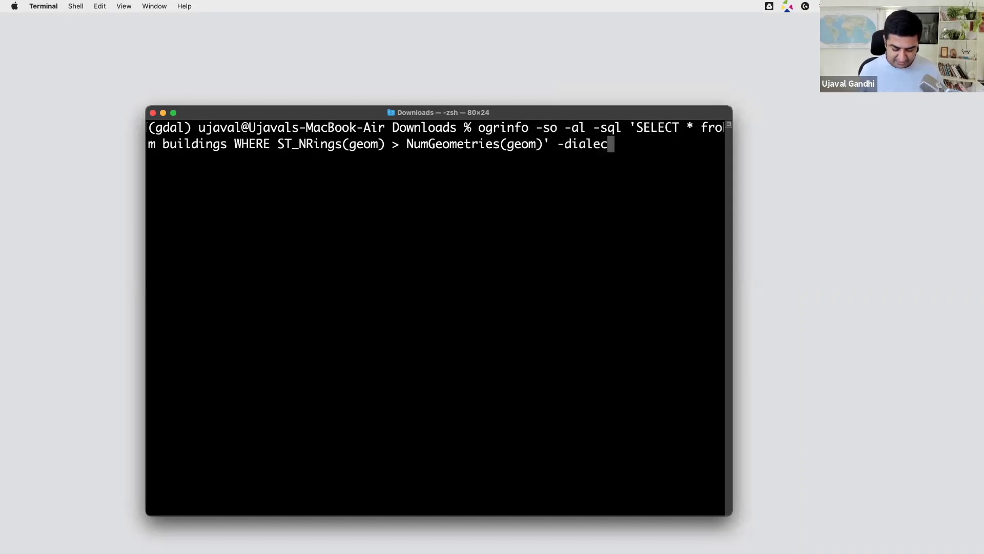
text(t SQLITE)
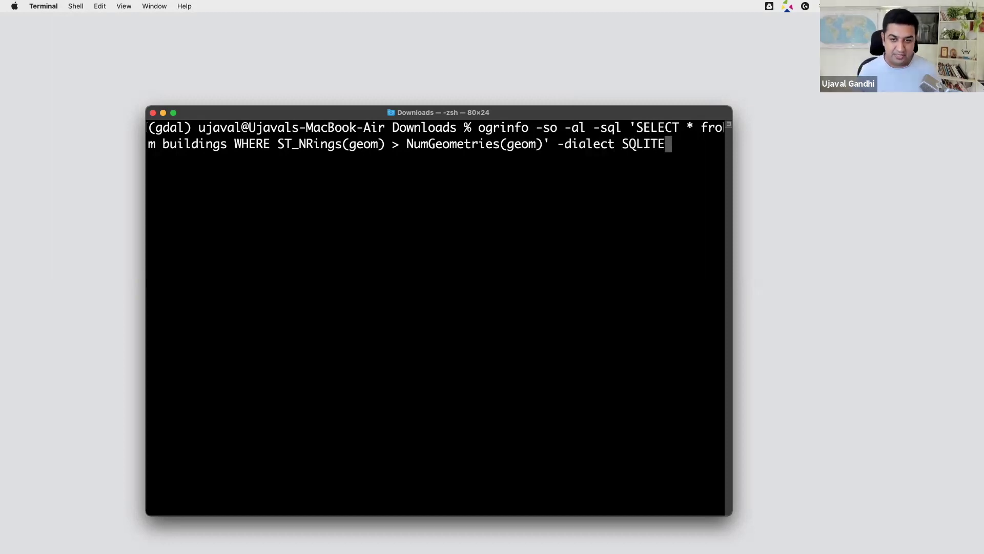
text( | more)
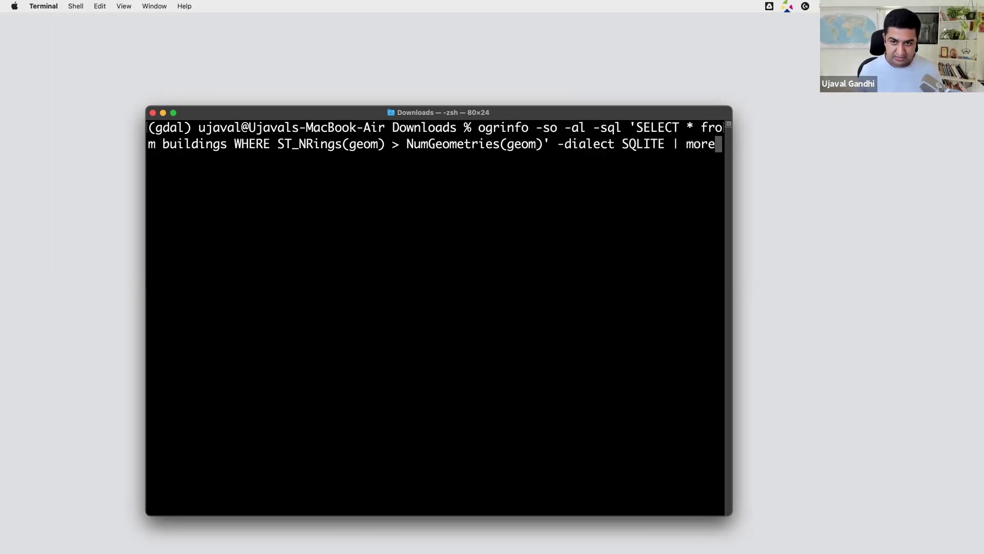
key(Return)
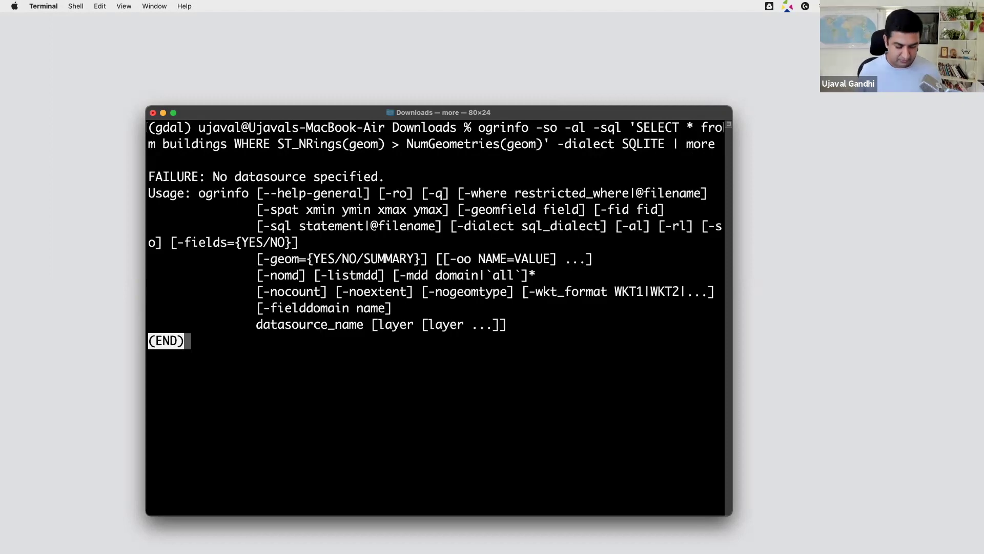
Insert testdata.gpkg before -sql in the previous ogrinfo command, run it and check the resulting feature count
key(q)
key(Up)
key(alt+Left)
key(alt+Left)
key(alt+Left)
key(alt+Left)
key(alt+Left)
key(alt+Left)
key(alt+Left)
key(alt+Left)
key(alt+Left)
key(alt+Left)
key(alt+Left)
key(alt+Left)
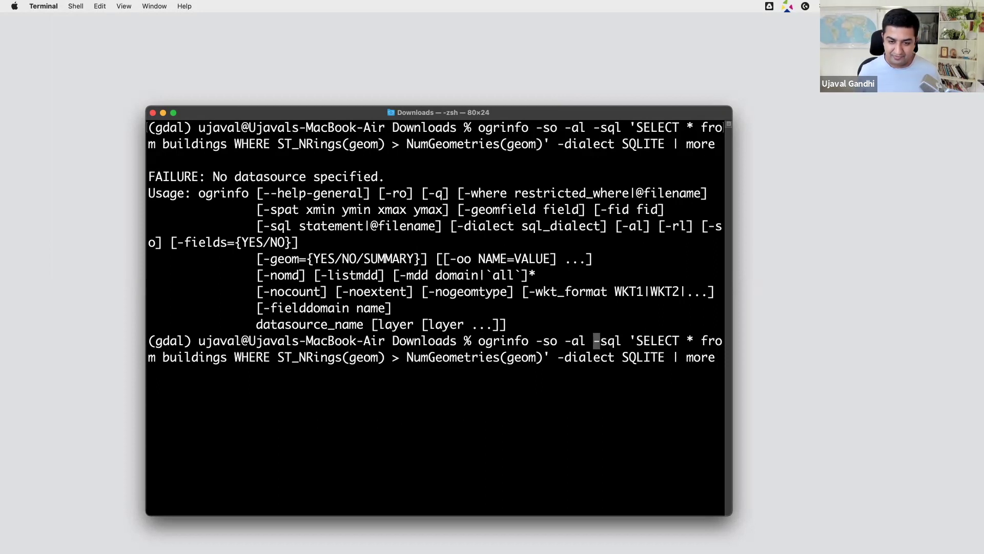
text(test)
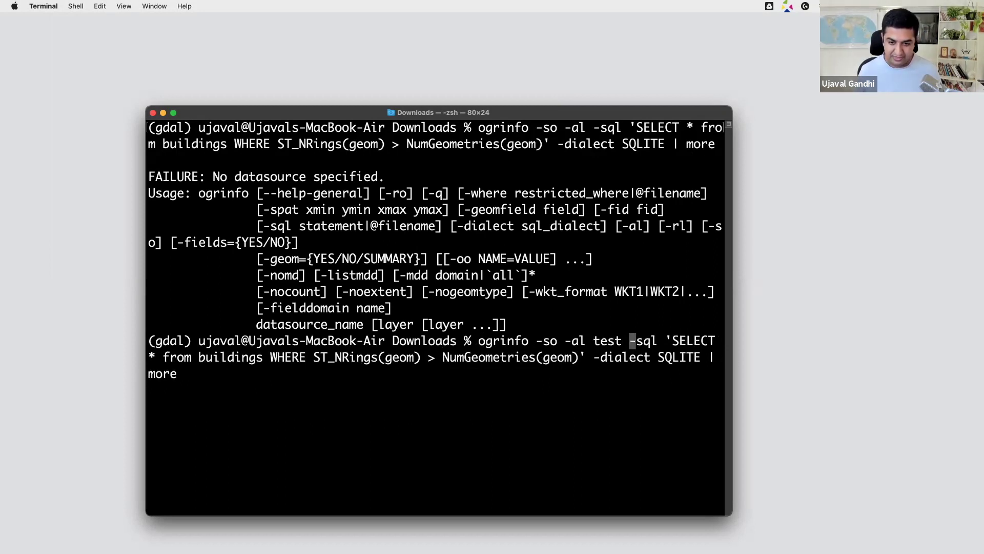
text(data.)
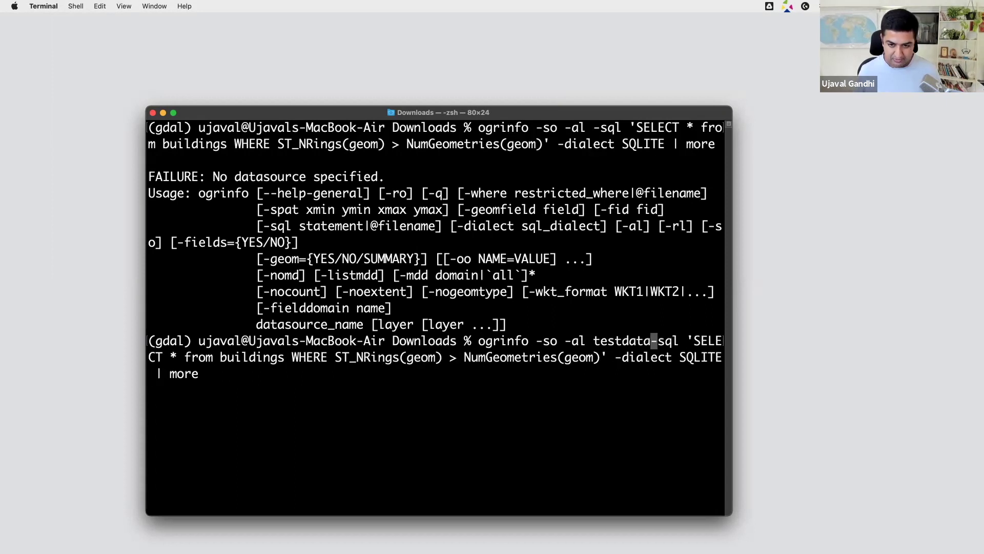
key(Left)
text(gpkg)
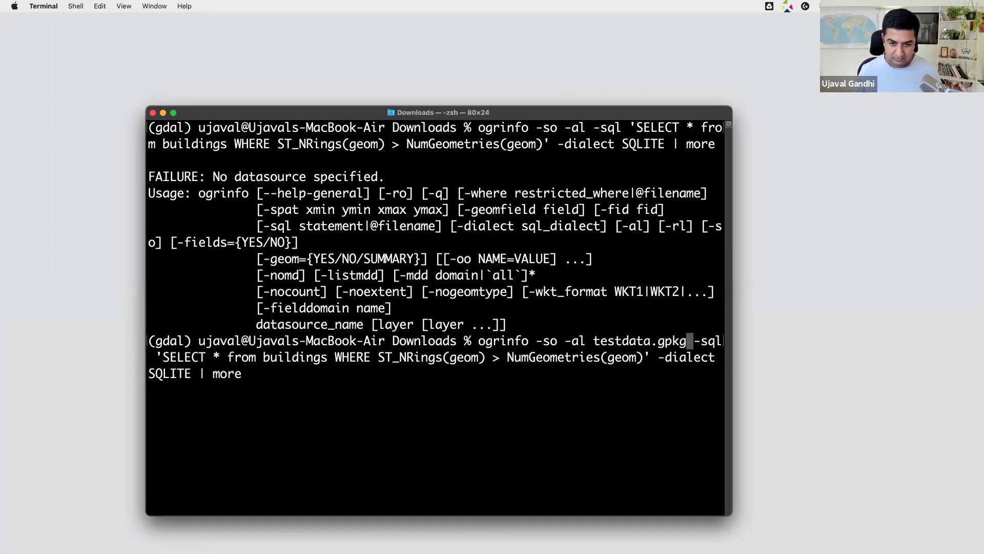
key(Return)
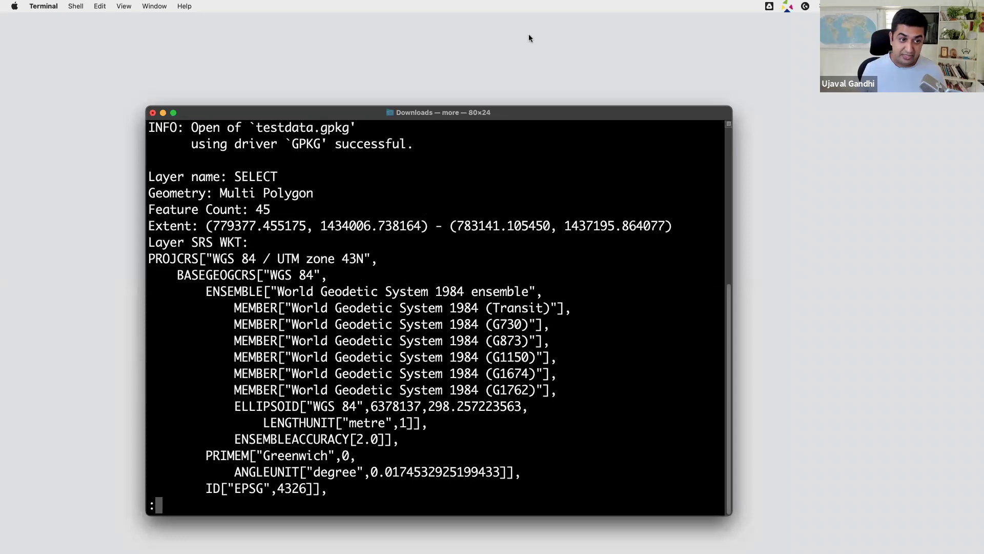
drag(255, 206, 271, 207)
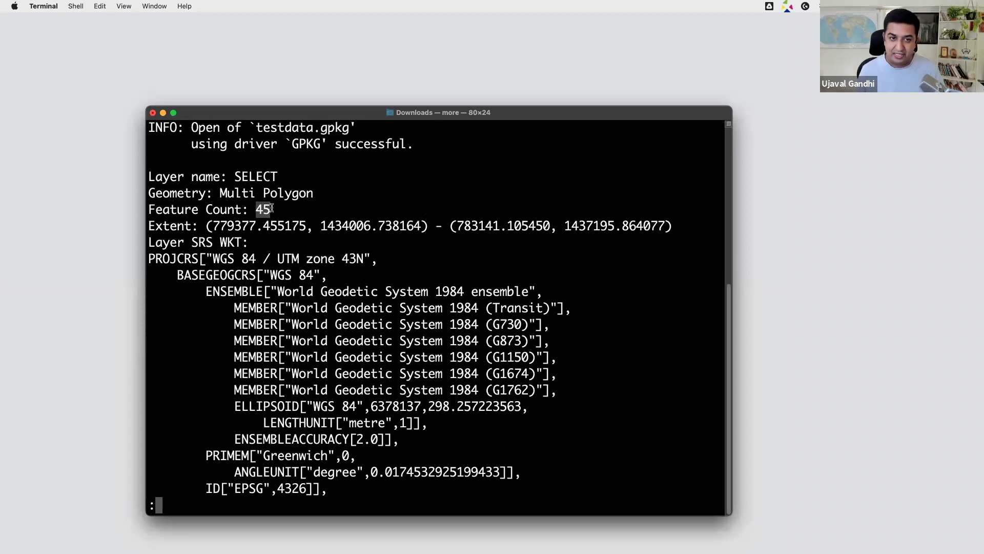
key(q)
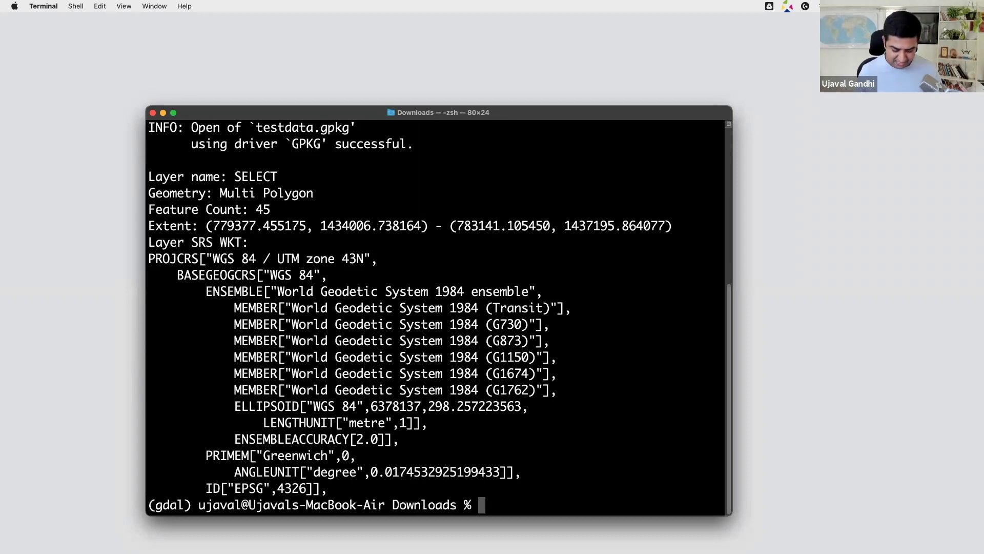
Recall the ogrinfo query and replace the program name with ogr2ogr
key(Up)
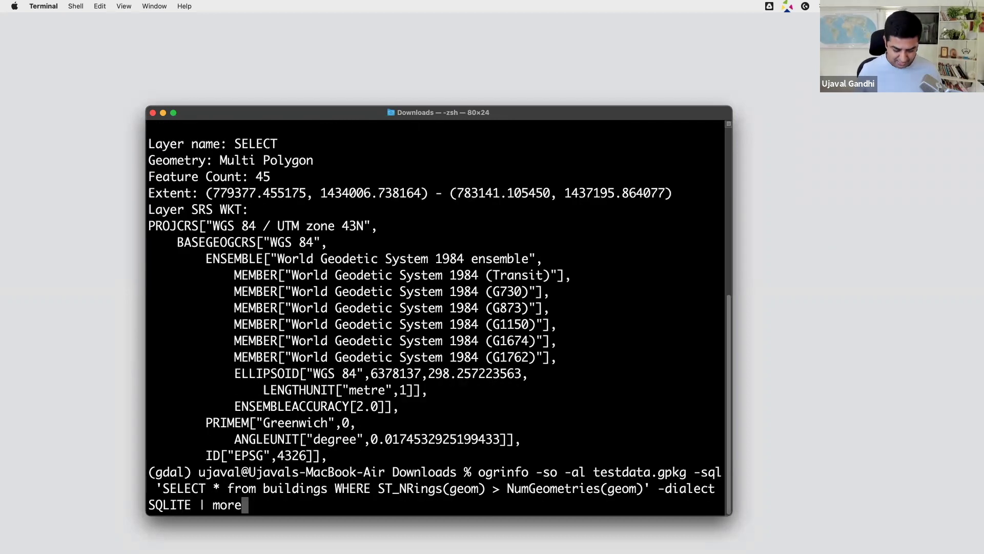
key(alt+Left)
key(alt+Left)
key(alt+Left)
key(alt+Left)
key(alt+Left)
key(alt+Left)
key(alt+Left)
key(alt+Left)
key(alt+Left)
key(alt+Left)
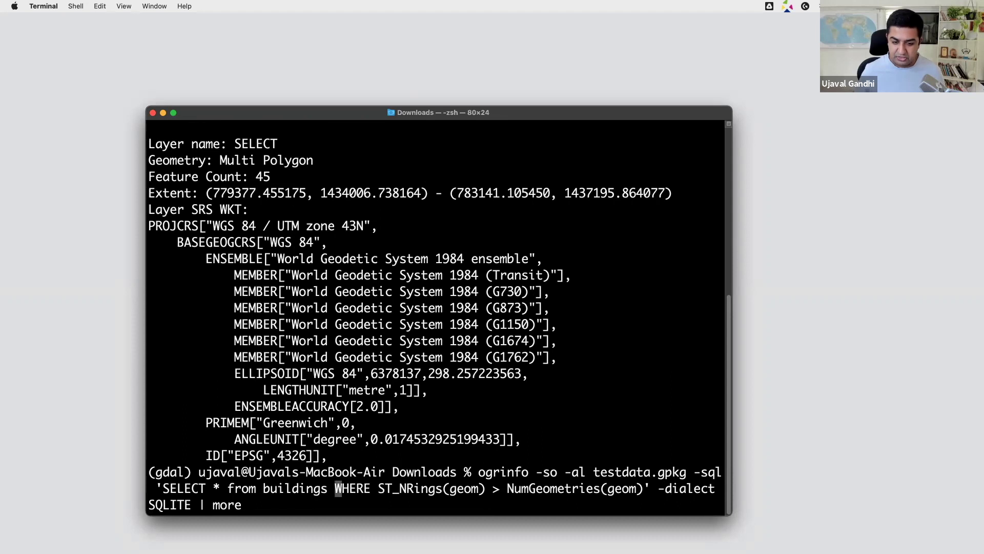
key(alt+Left)
key(alt+Left)
key(alt+Left)
key(alt+Left)
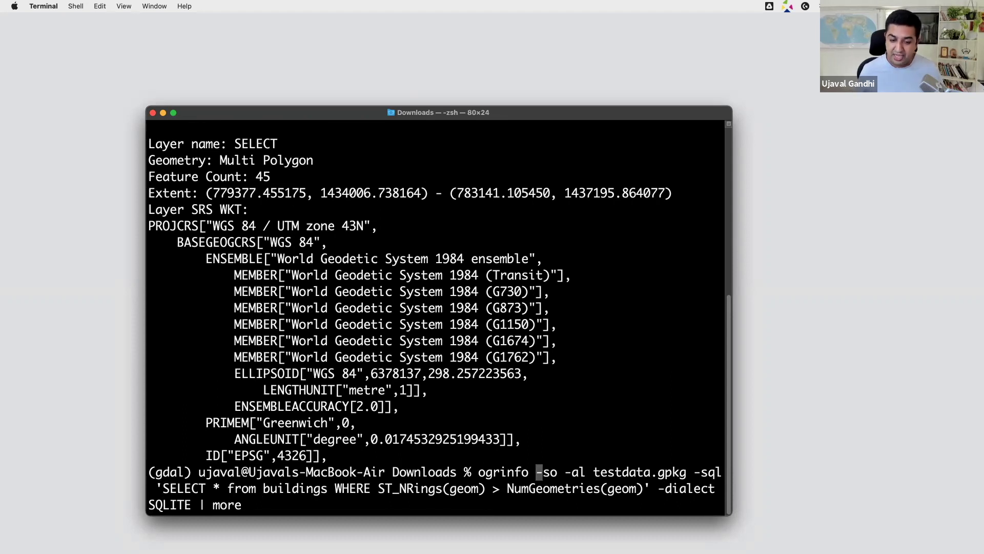
key(BackSpace)
key(BackSpace)
key(BackSpace)
key(BackSpace)
key(BackSpace)
text(2ogr)
Remove the -so and -al options from the ogr2ogr command
key(Right)
key(Right)
key(Right)
key(Right)
key(Right)
key(Right)
key(Right)
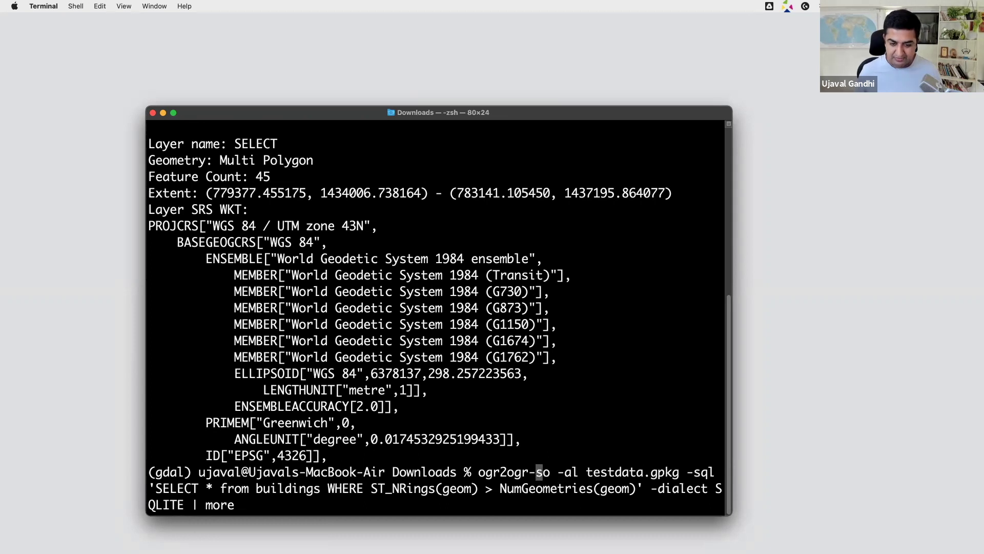
key(BackSpace)
key(BackSpace)
key(BackSpace)
key(BackSpace)
key(BackSpace)
key(BackSpace)
key(BackSpace)
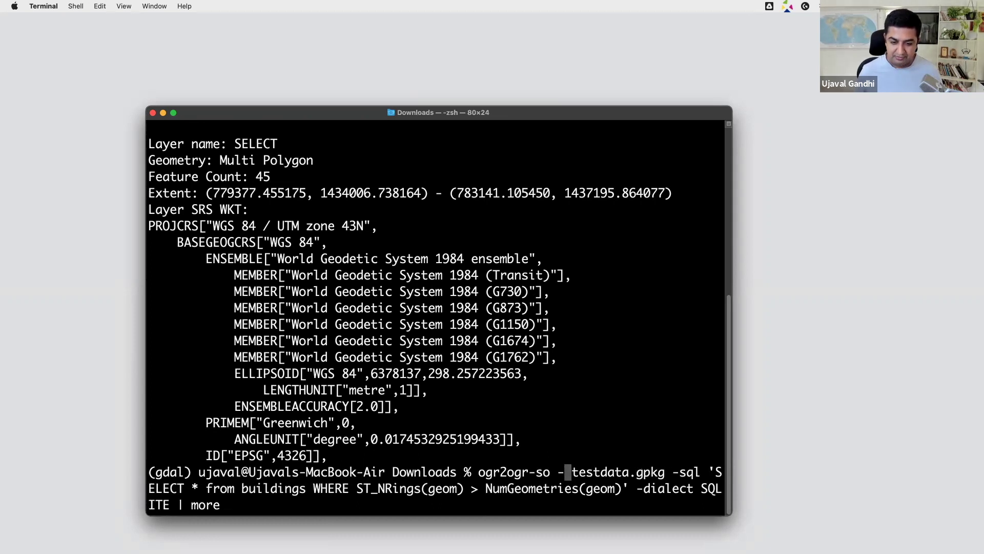
Insert a second testdata.gpkg after the first one in the ogr2ogr command, so the same file serves as destination and source
key(Right)
key(Right)
key(Right)
key(Right)
key(Right)
key(Right)
key(Right)
key(Right)
key(Right)
key(Right)
key(Right)
key(Right)
key(Right)
key(Right)
key(Right)
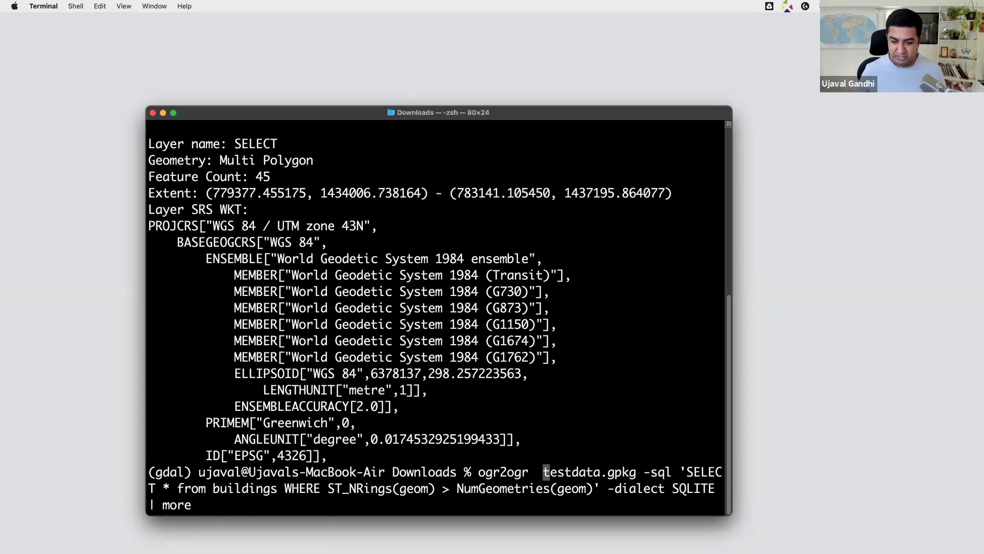
key(Left)
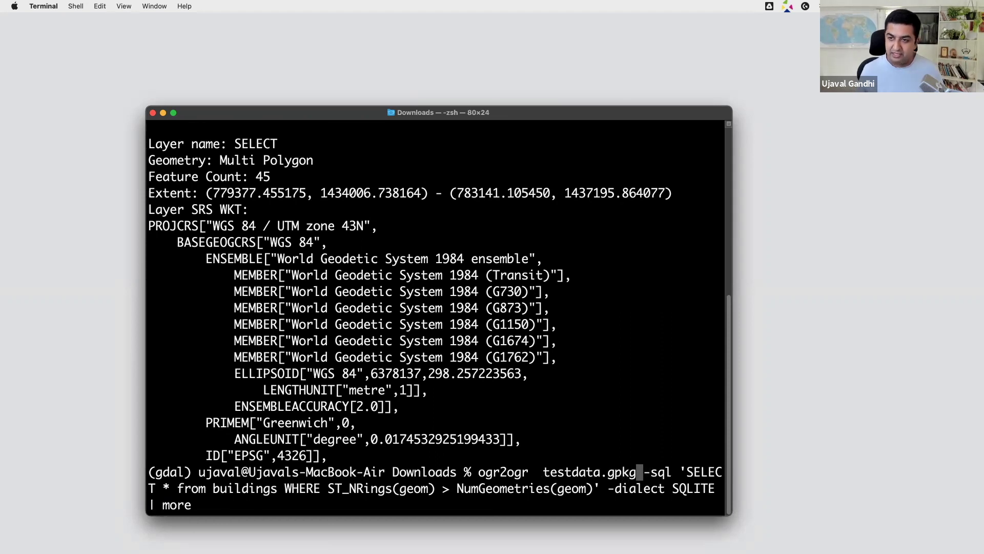
text(testdata.gpkg)
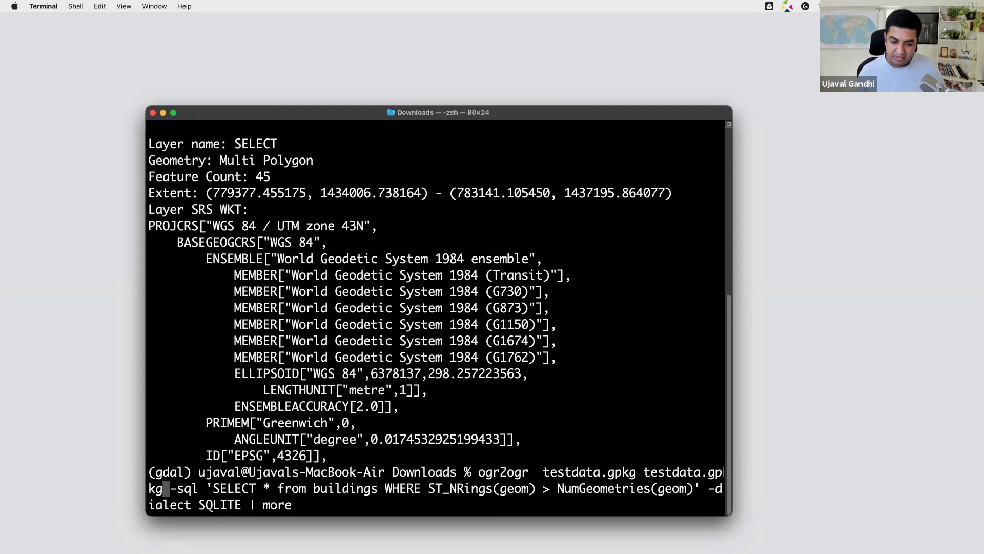
Add the options -update -nln 'buildings_with_holes' before -sql in the ogr2ogr command
text( -update)
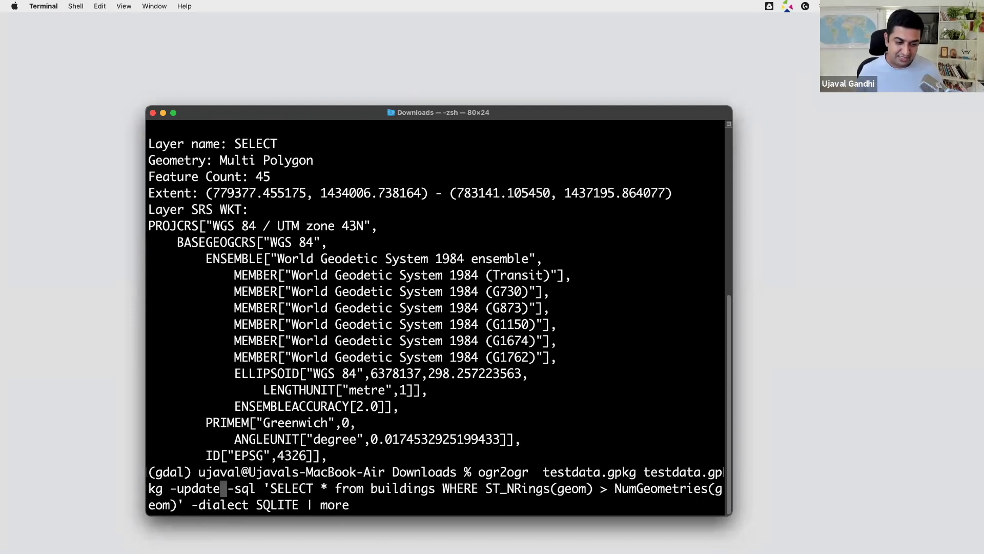
text( -)
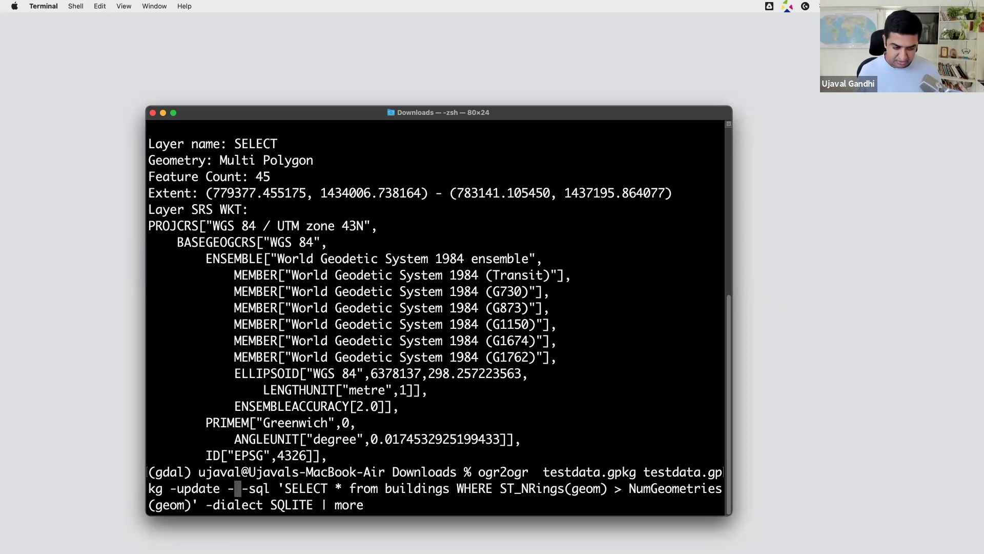
text(nln )
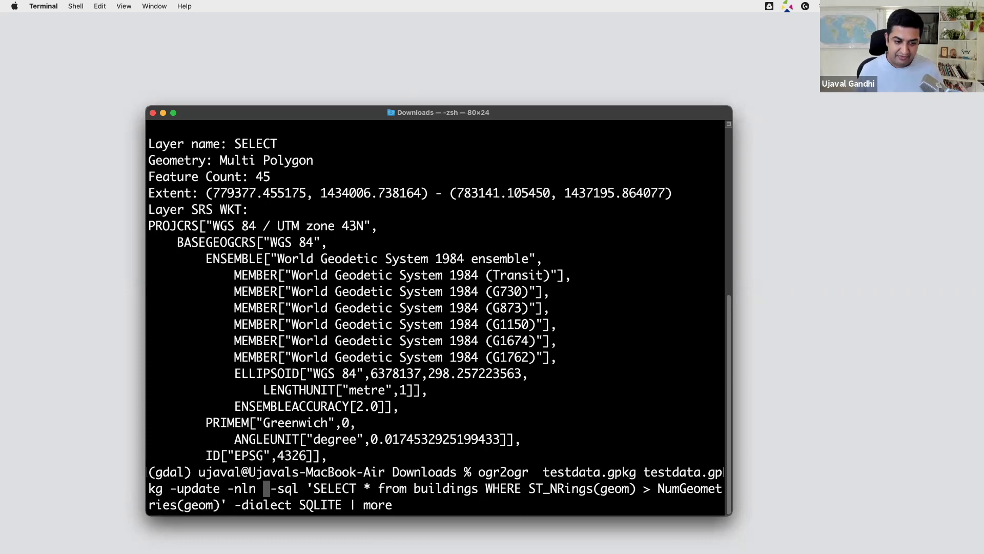
text('buildings_)
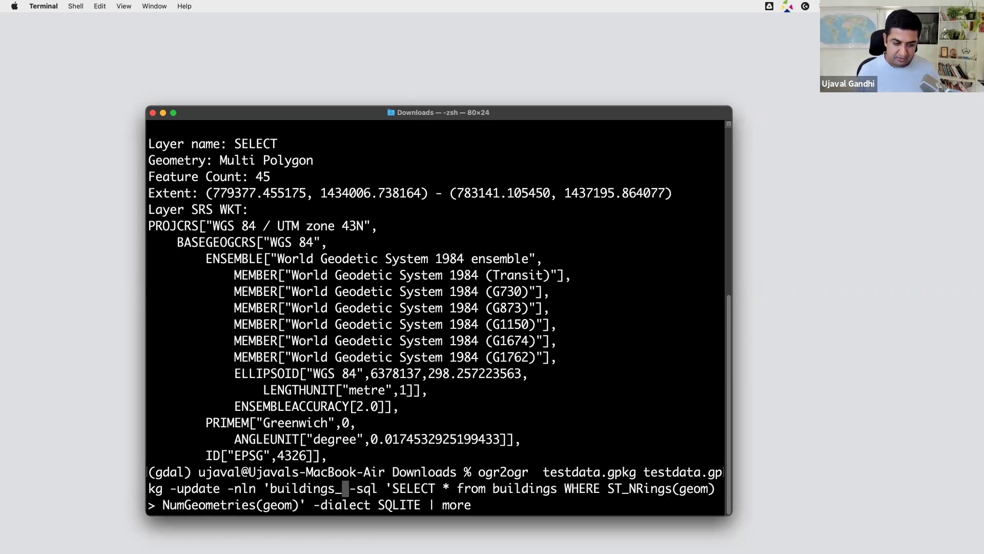
text(with_holes')
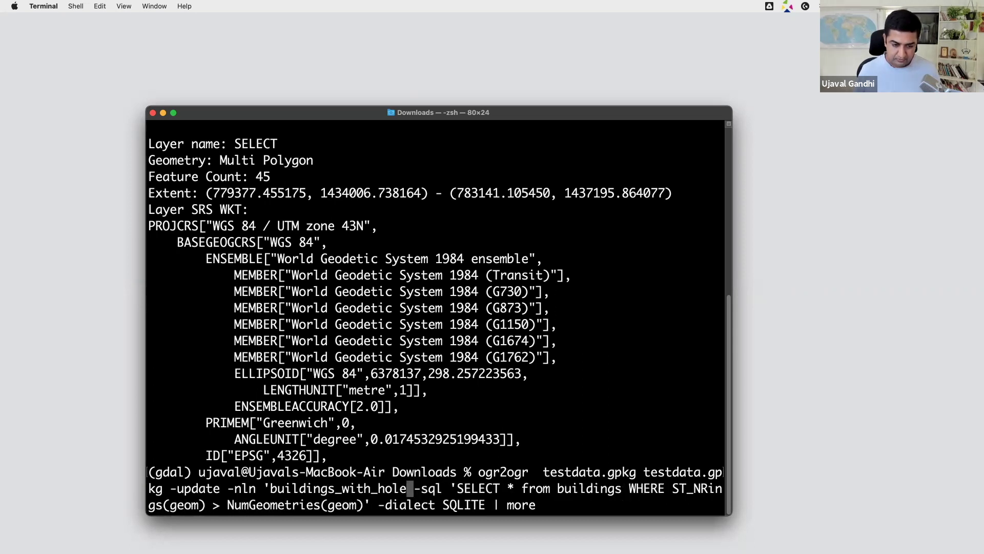
Remove | more from the end of the ogr2ogr command and run it
key(ctrl+e)
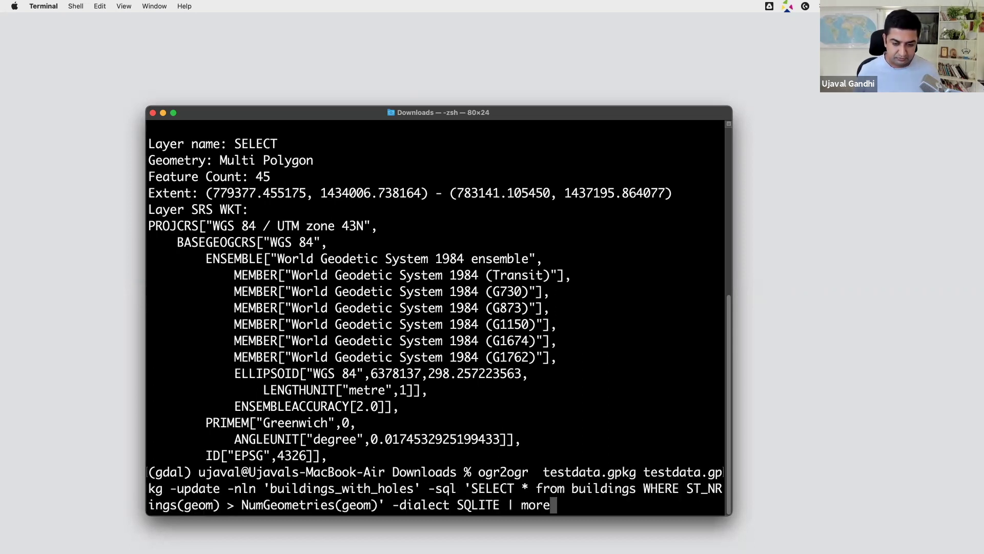
key(BackSpace)
key(BackSpace)
key(BackSpace)
key(BackSpace)
key(BackSpace)
key(BackSpace)
key(BackSpace)
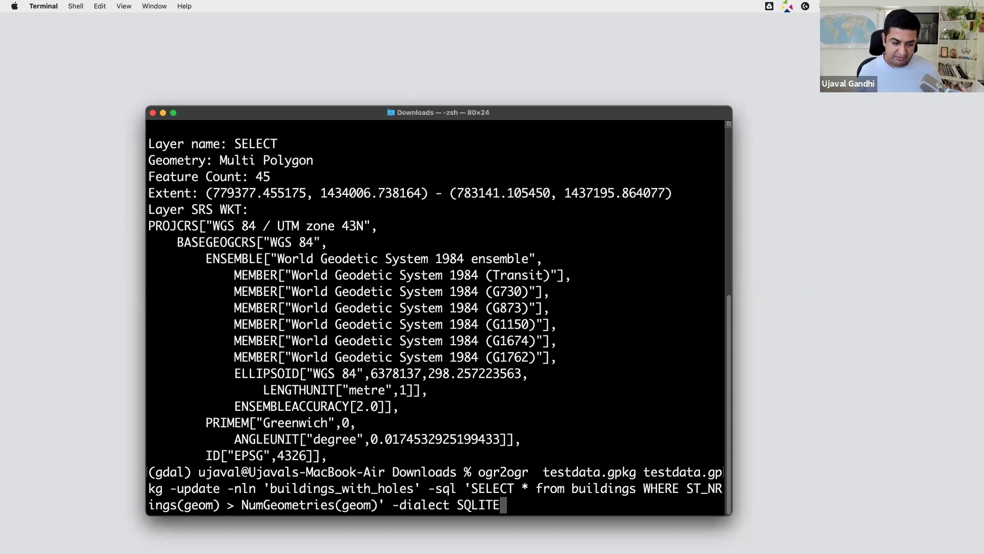
key(Return)
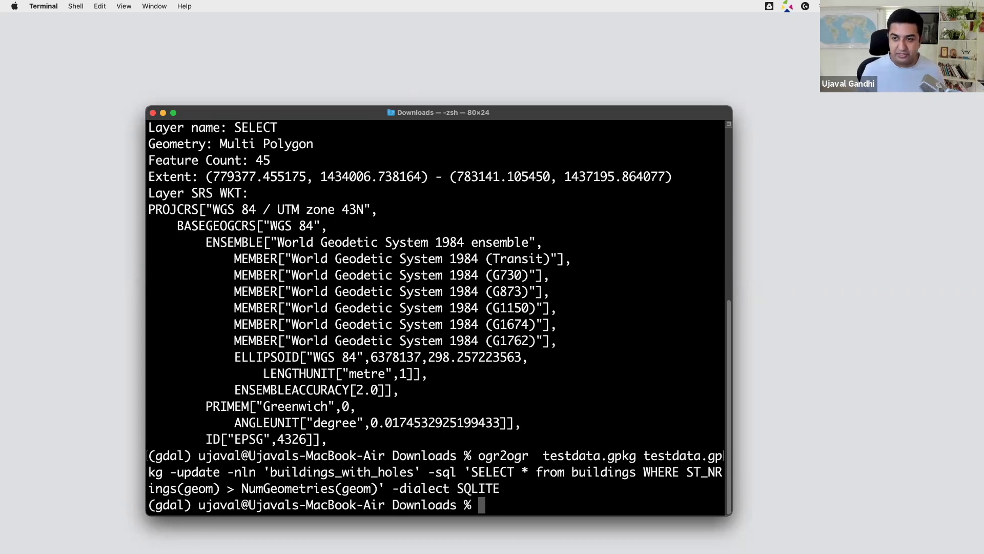
Switch to QGIS and add the buildings_with_holes layer from the refreshed testdata.gpkg to the map
key(super+Tab)
key(super+Tab)
key(super+Tab)
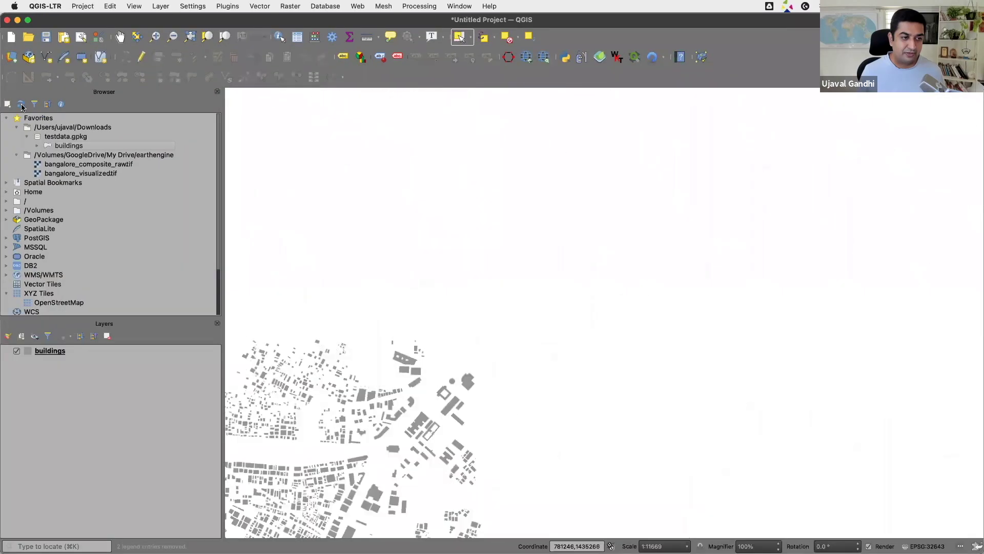
drag(82, 155, 434, 266)
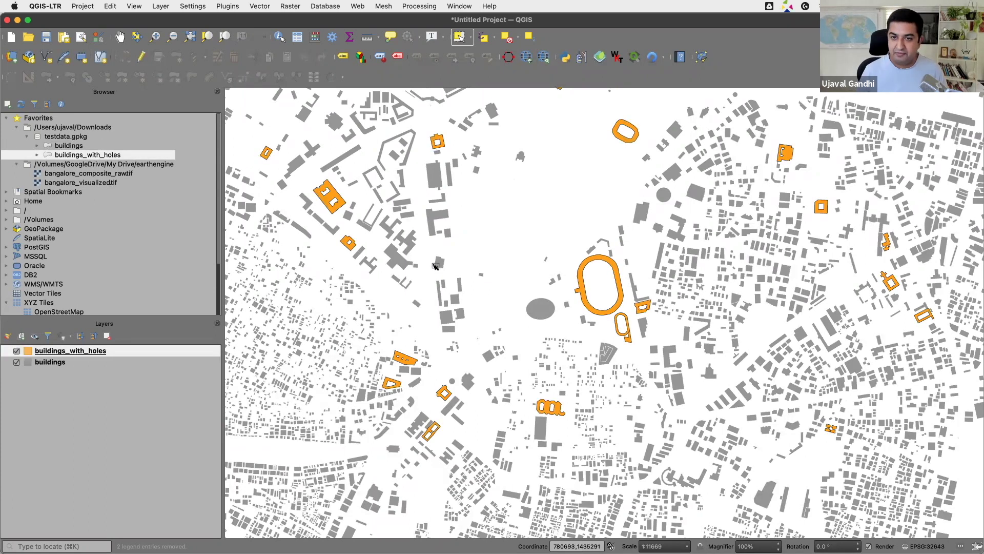